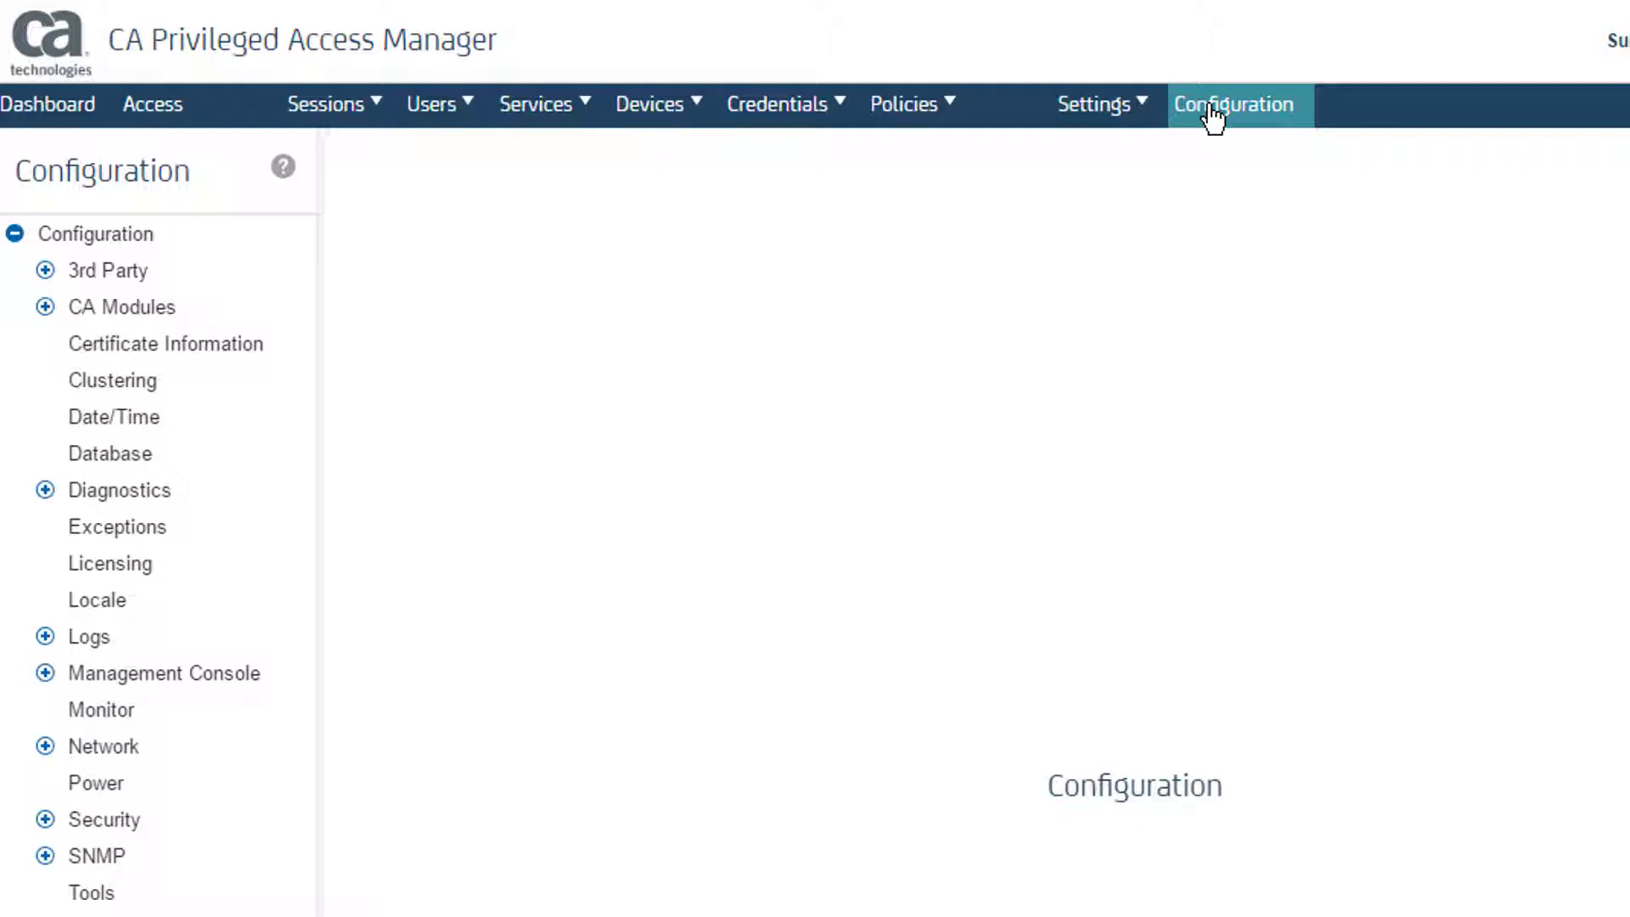
Go to Security > Certificates and choose a 2048-bit key size.
{"action": "left_click", "coordinate": [44, 822]}
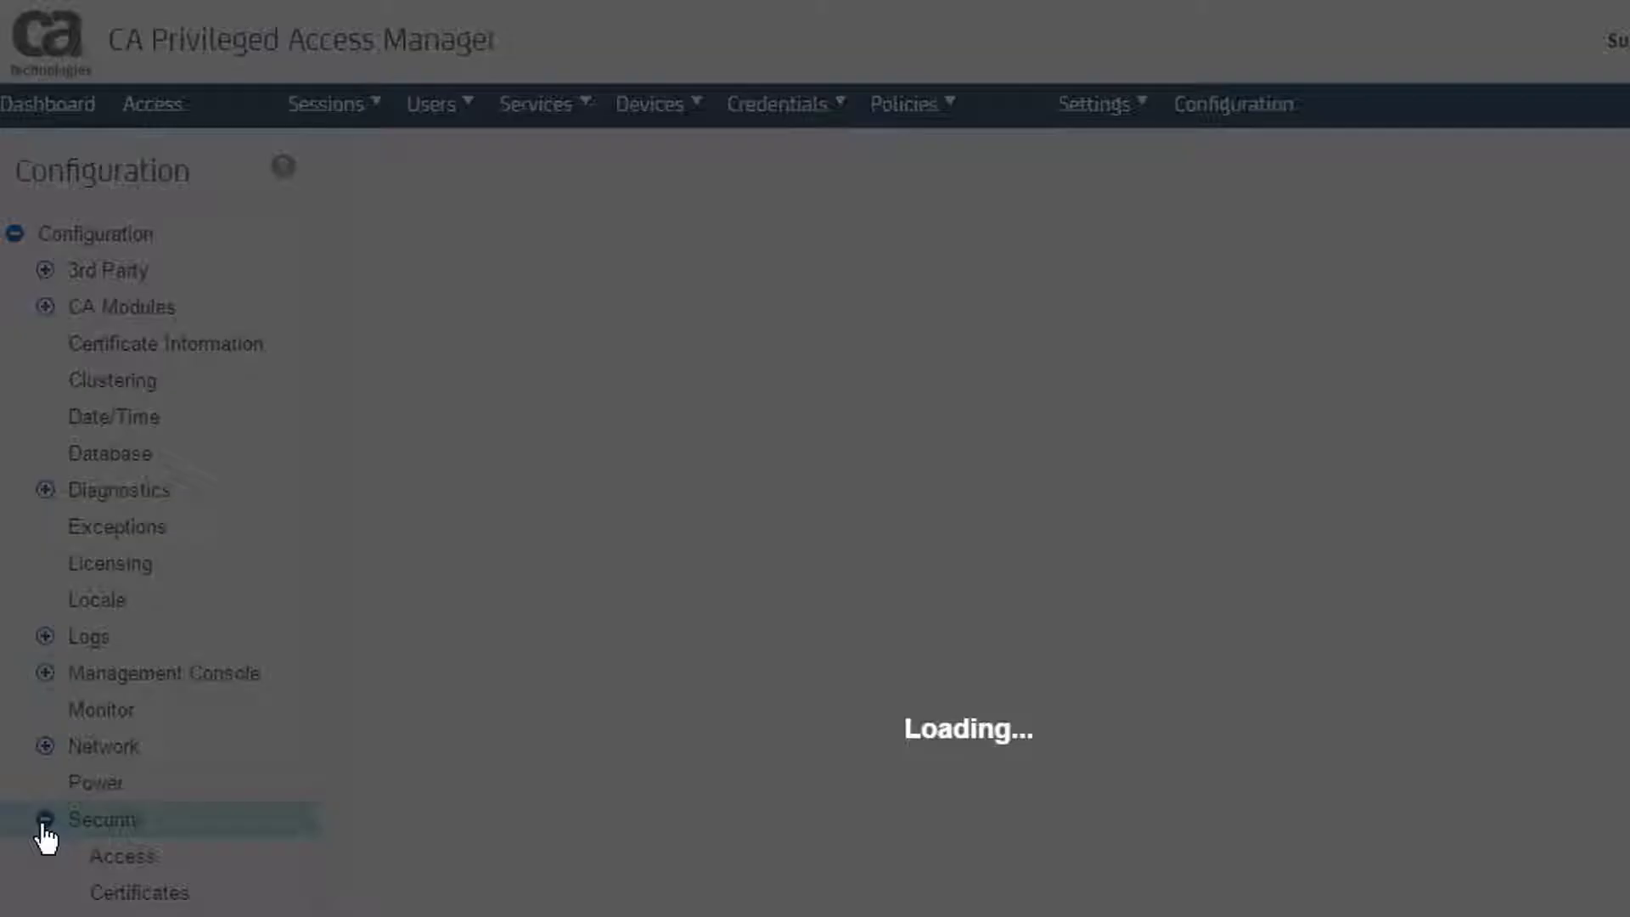
{"action": "left_click", "coordinate": [128, 897]}
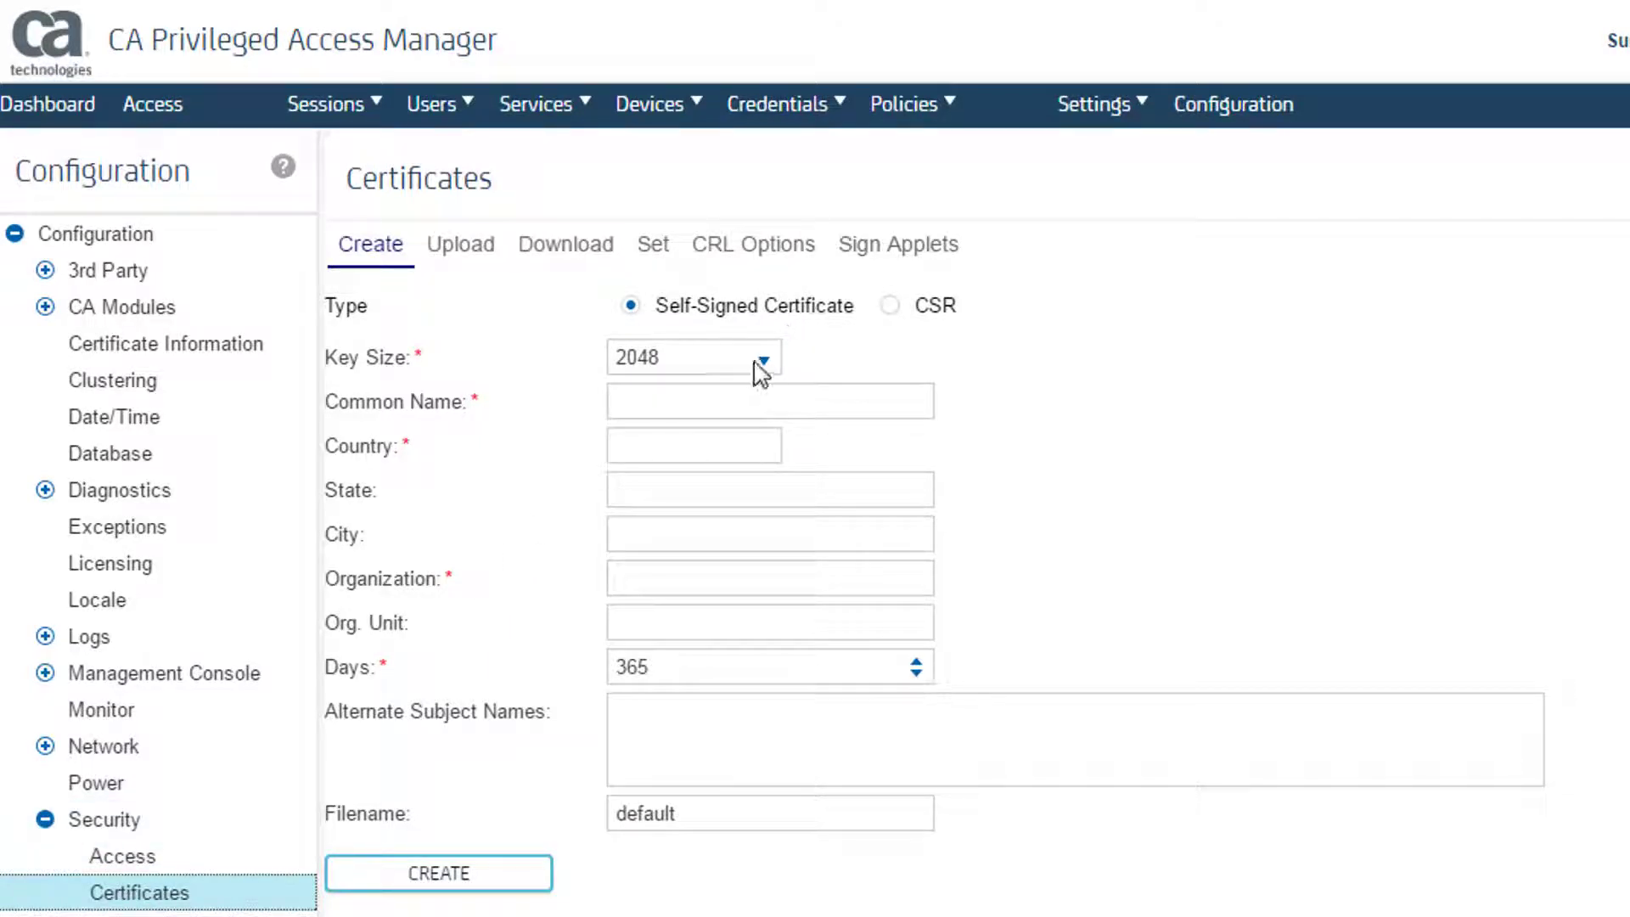
{"action": "left_click", "coordinate": [765, 363]}
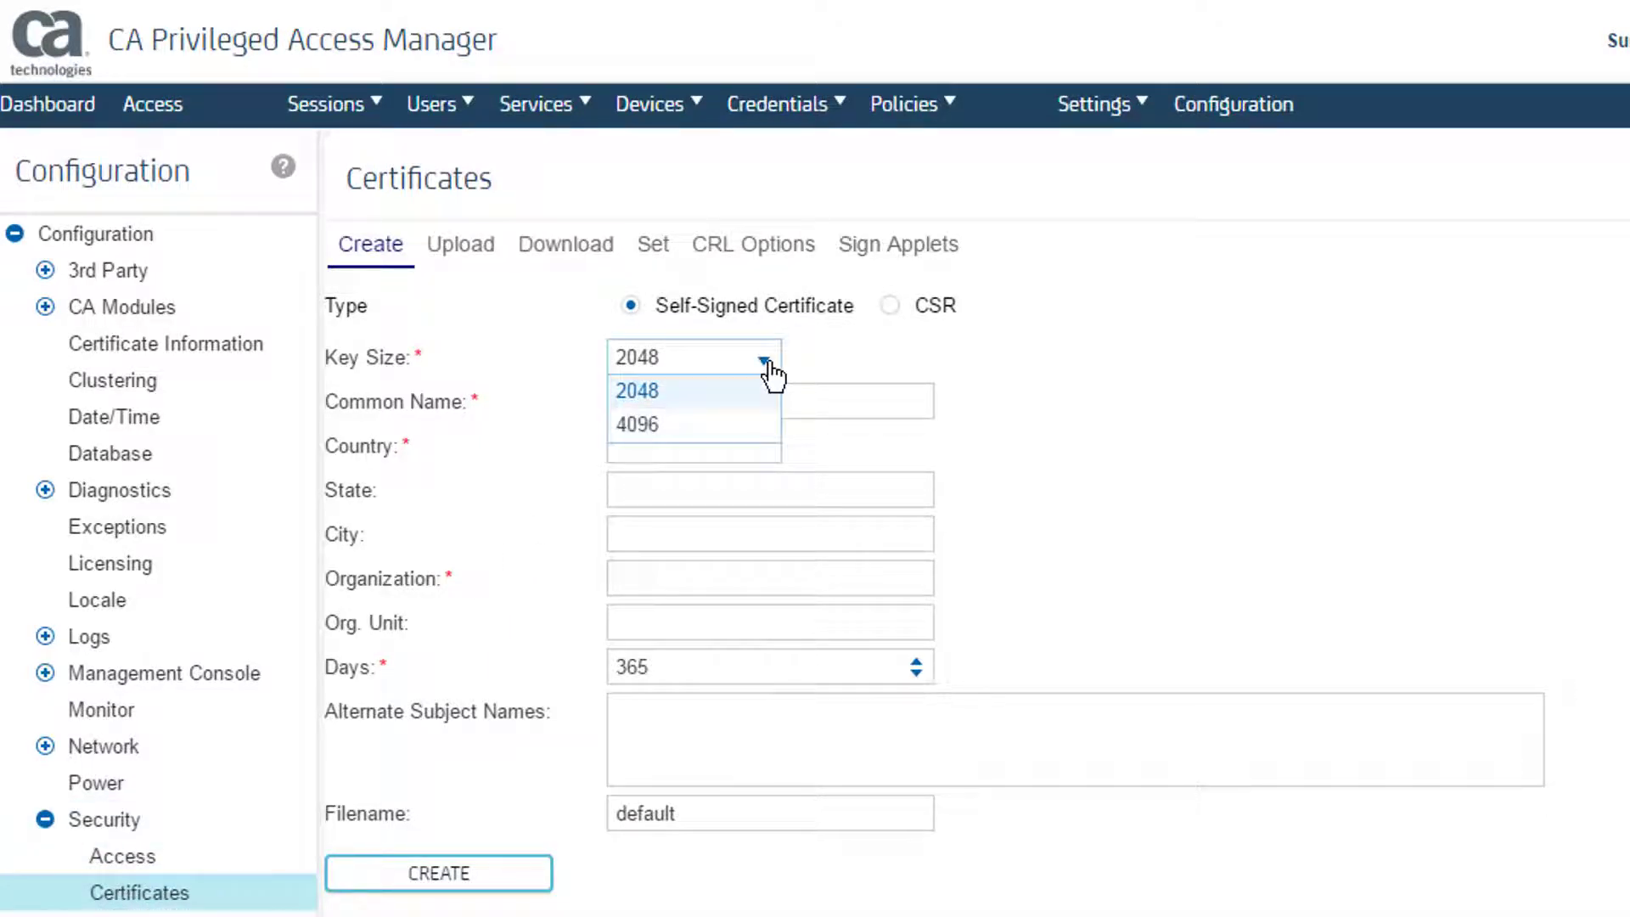
{"action": "left_click", "coordinate": [762, 389]}
Enter the pasted common name, country US, organization CA, Inc., and filename selfSigned.
{"action": "left_click", "coordinate": [728, 398]}
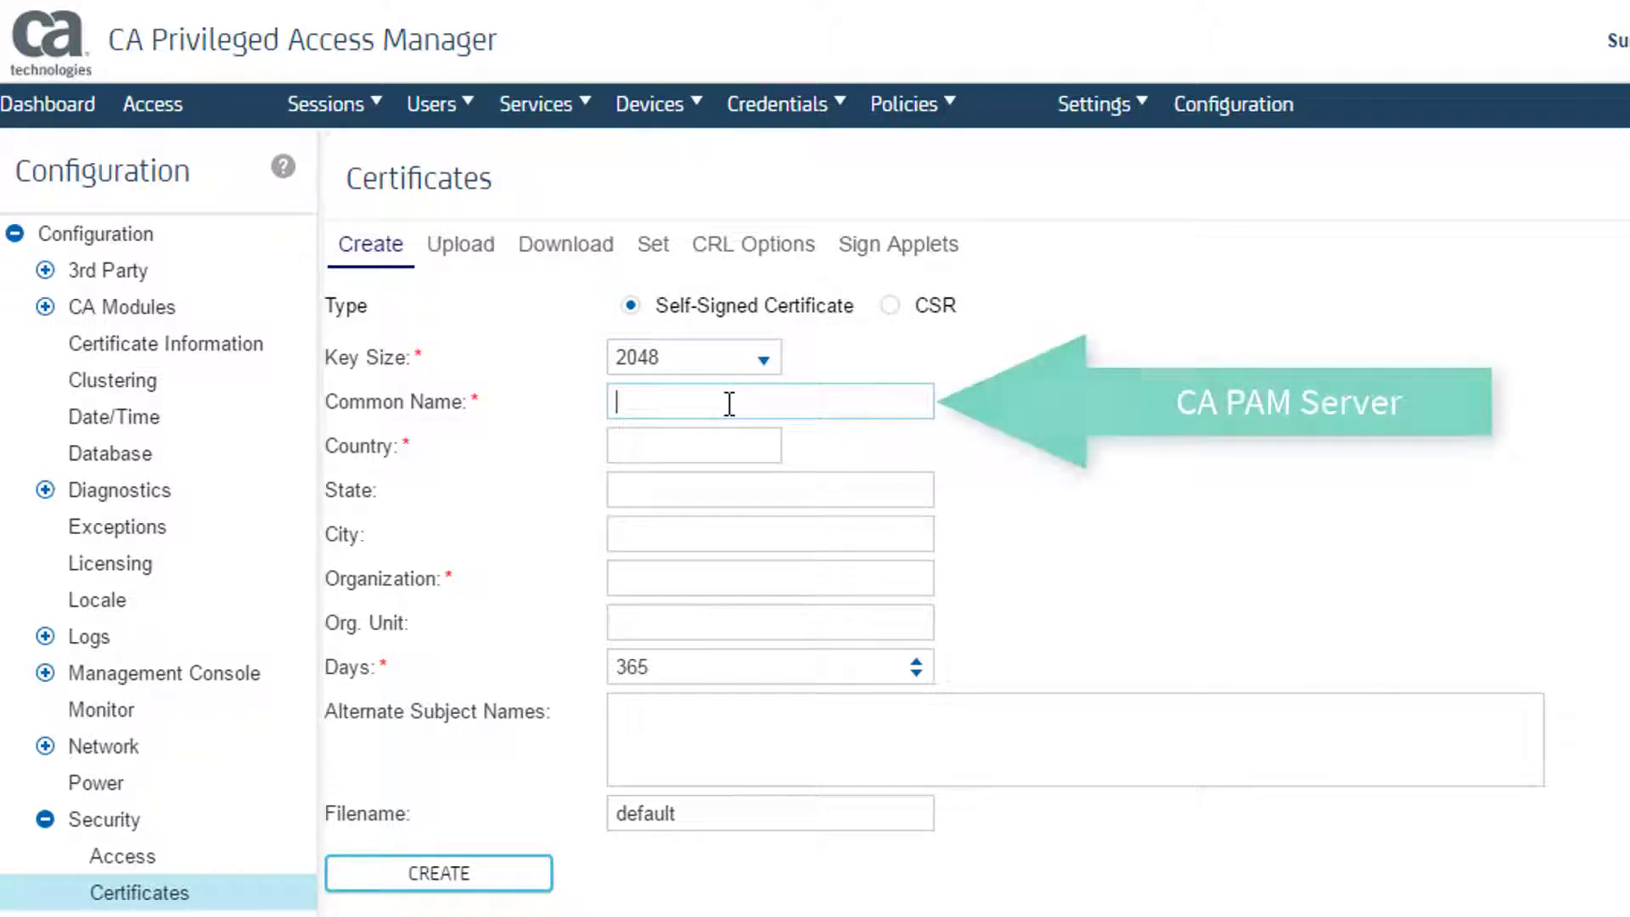
{"action": "key", "text": "ctrl+v"}
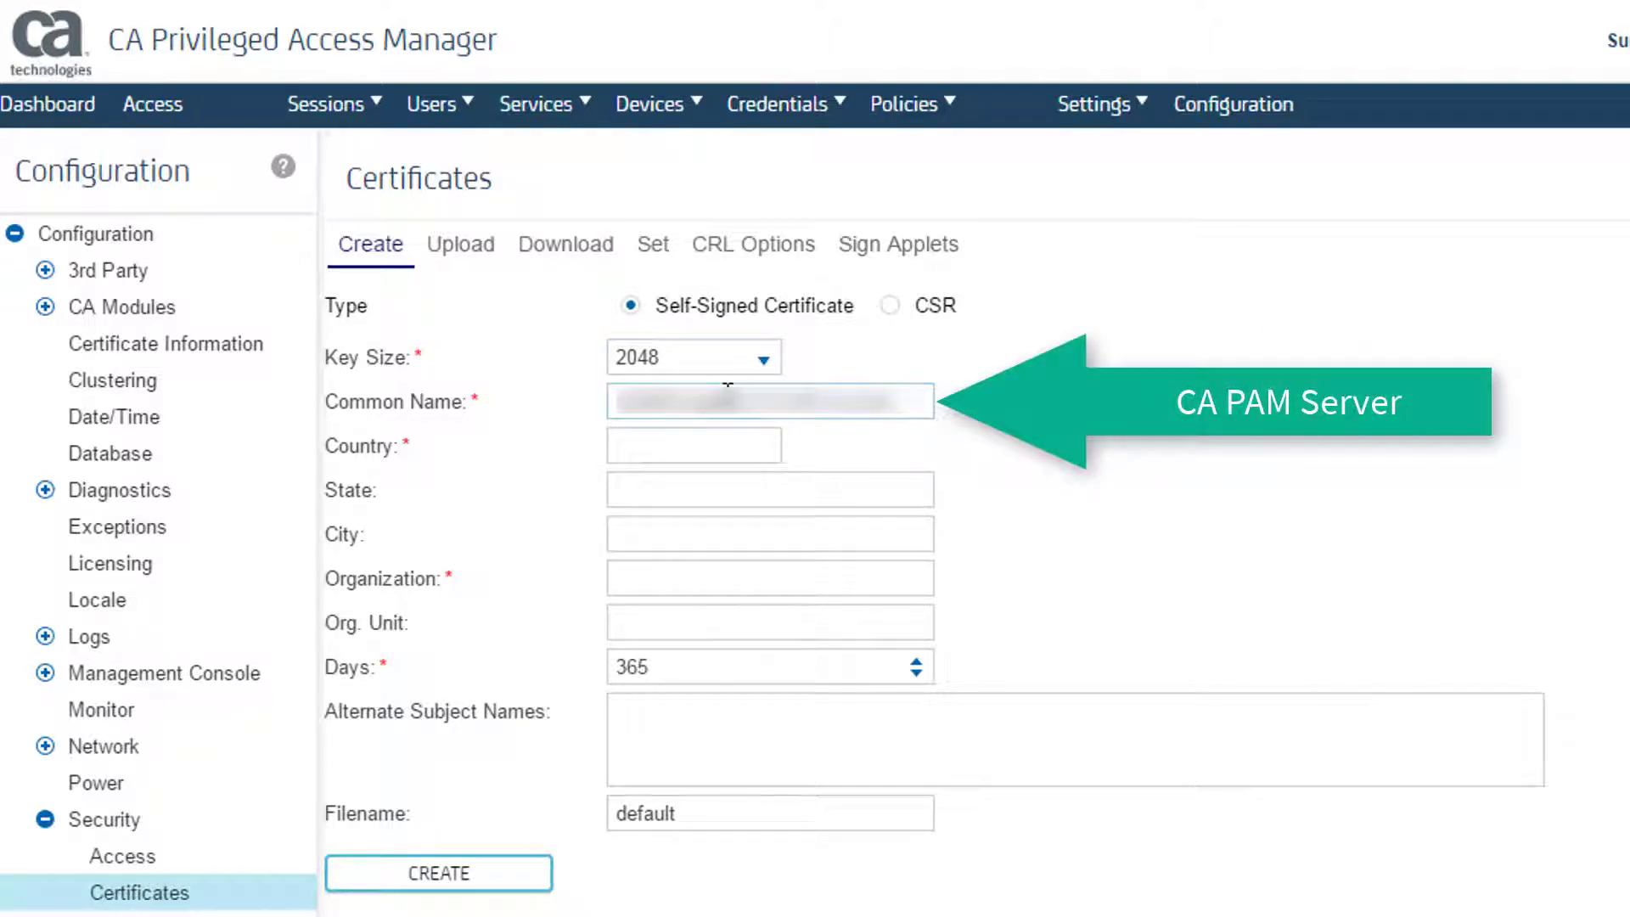
{"action": "type", "text": "US"}
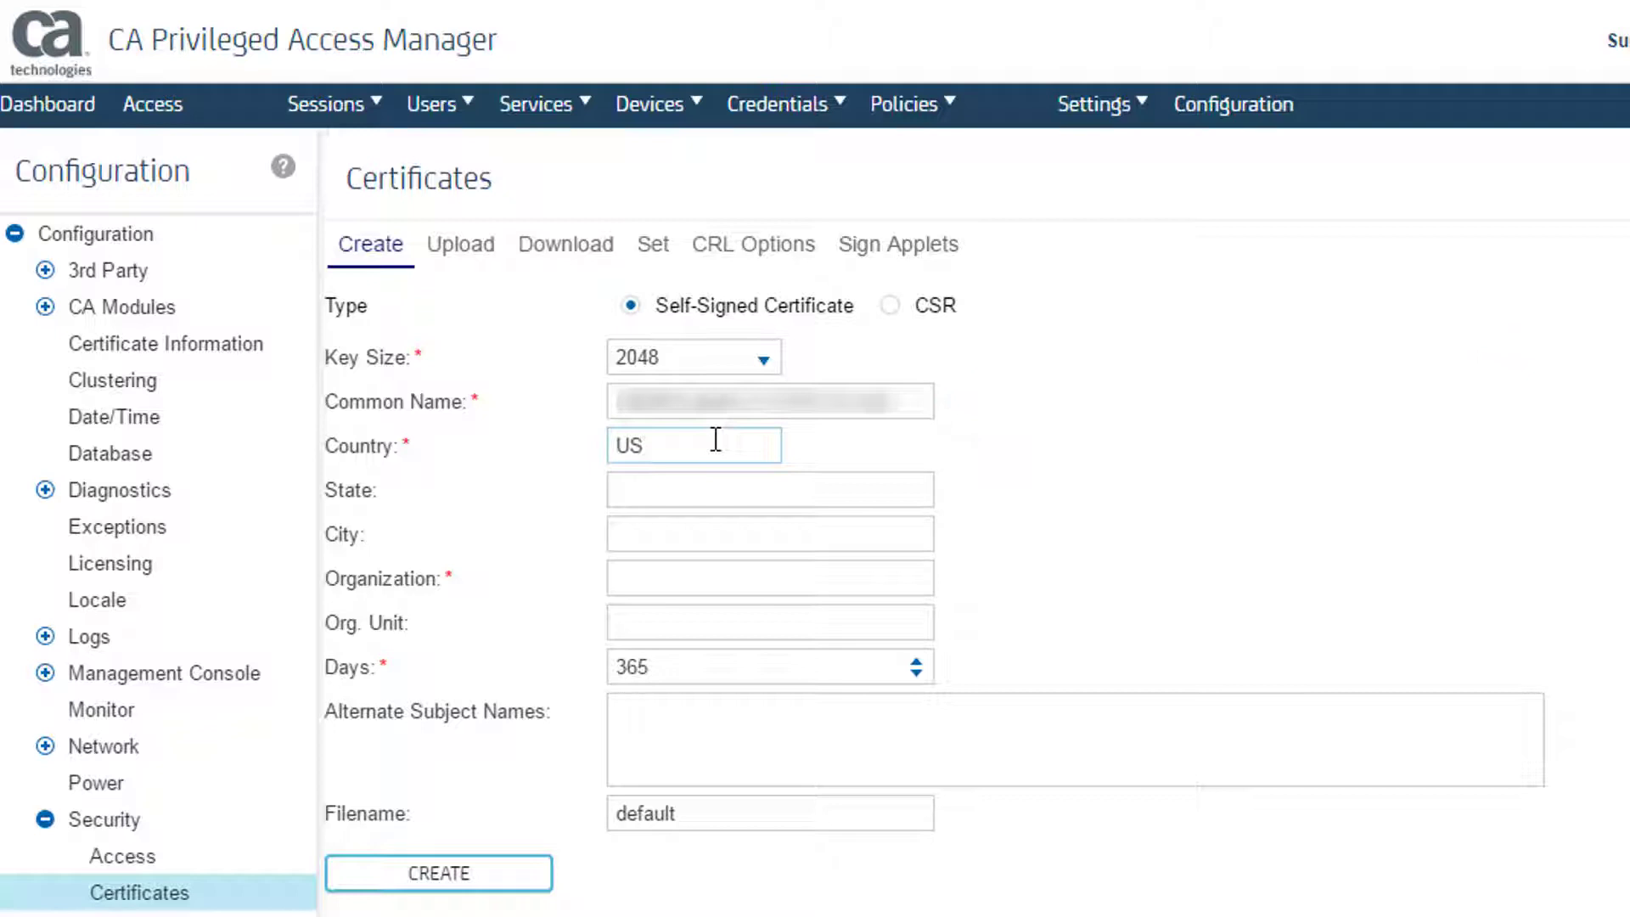
{"action": "left_click", "coordinate": [662, 580]}
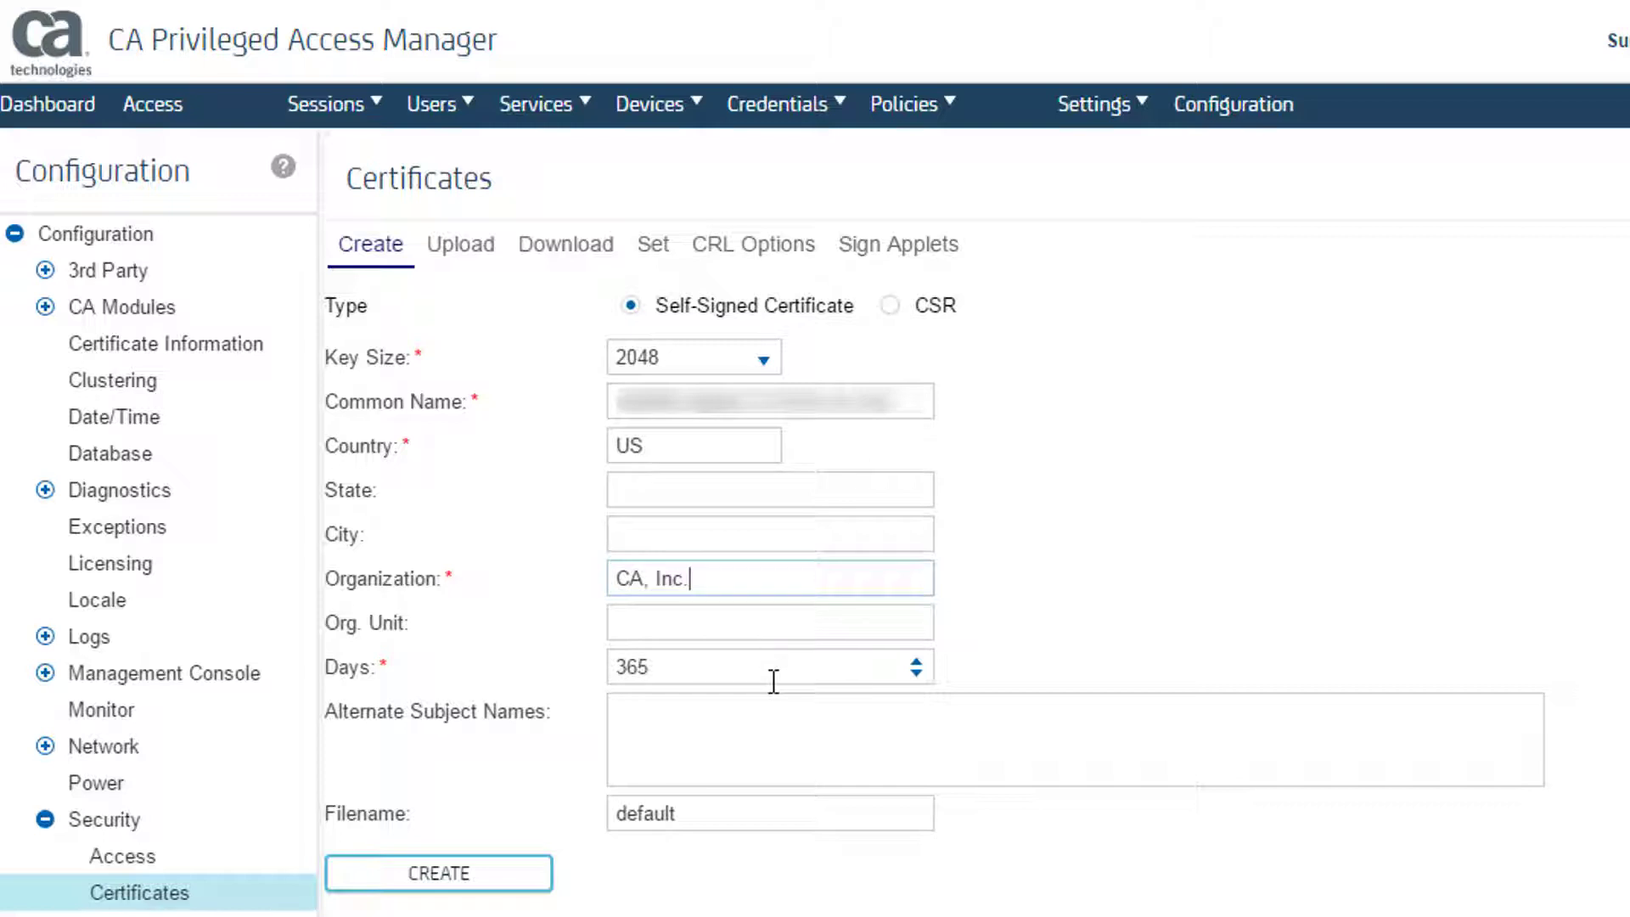
{"action": "left_click", "coordinate": [737, 820]}
{"action": "double_click", "coordinate": [738, 820]}
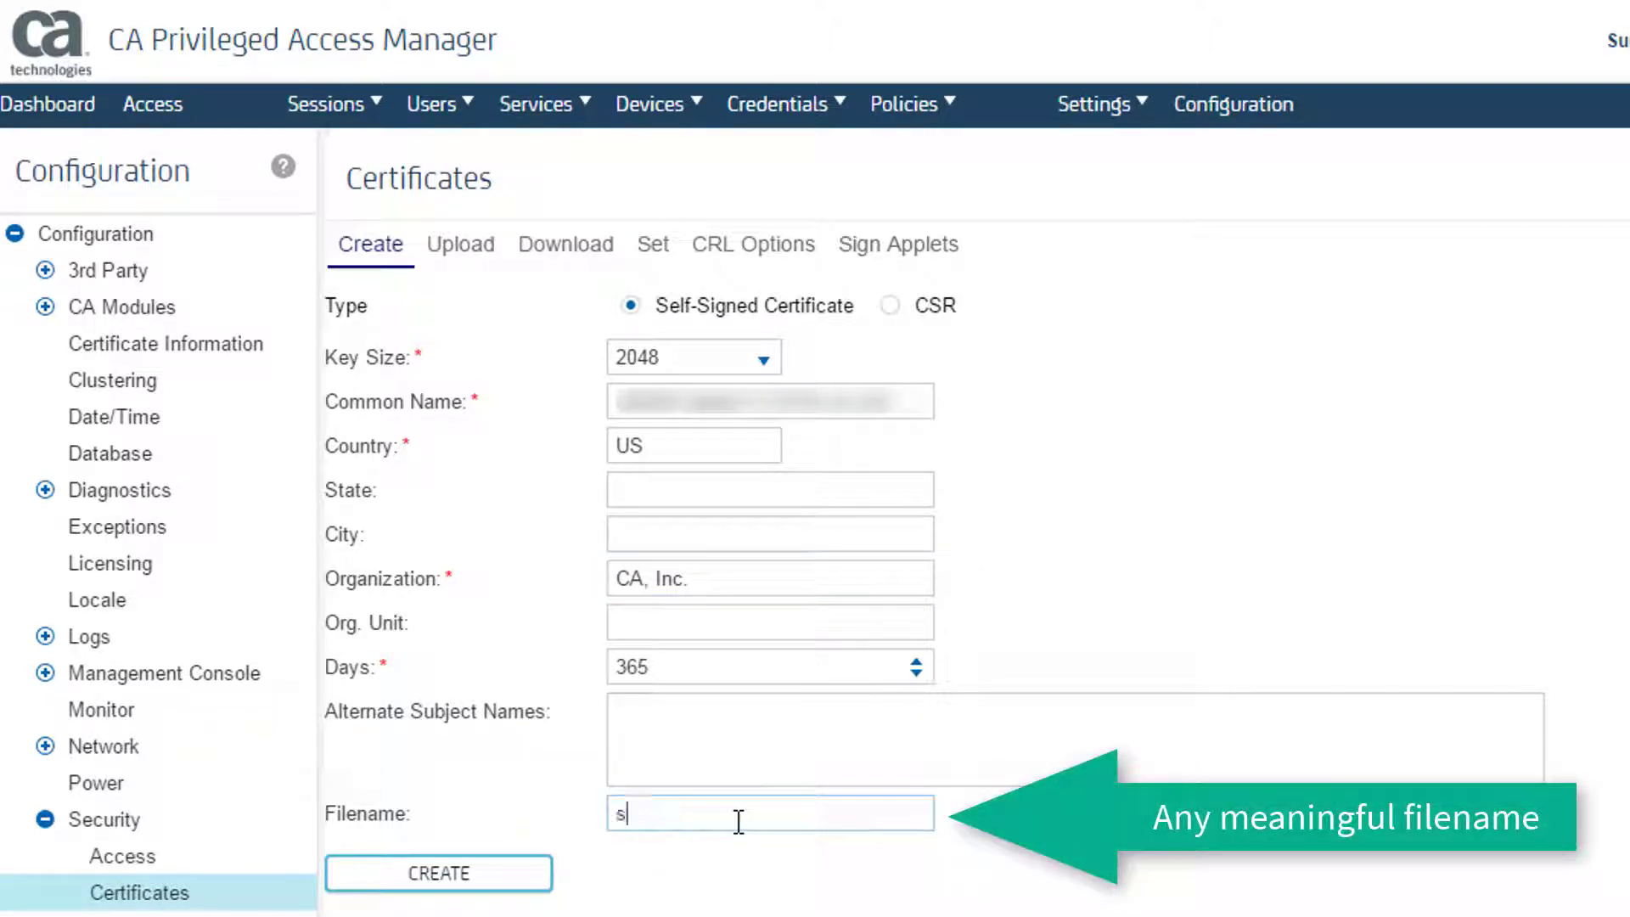
{"action": "type", "text": "selfSigned"}
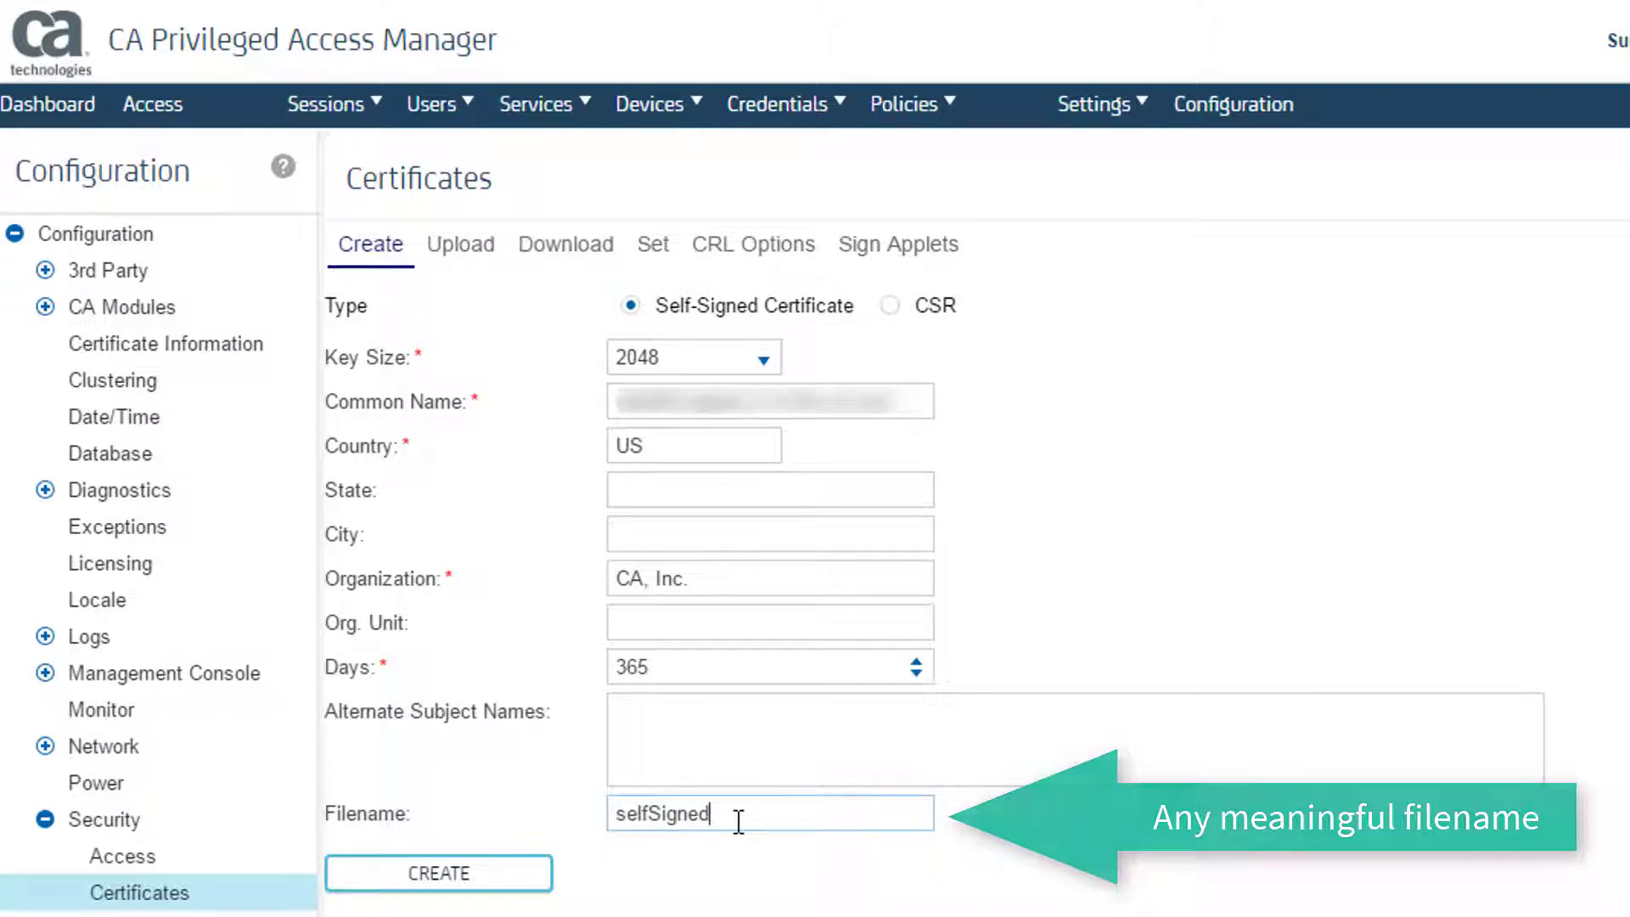
Create the root certificate, then save selfSigned.crt from the Download tab with a confirmed password.
{"action": "left_click", "coordinate": [485, 871]}
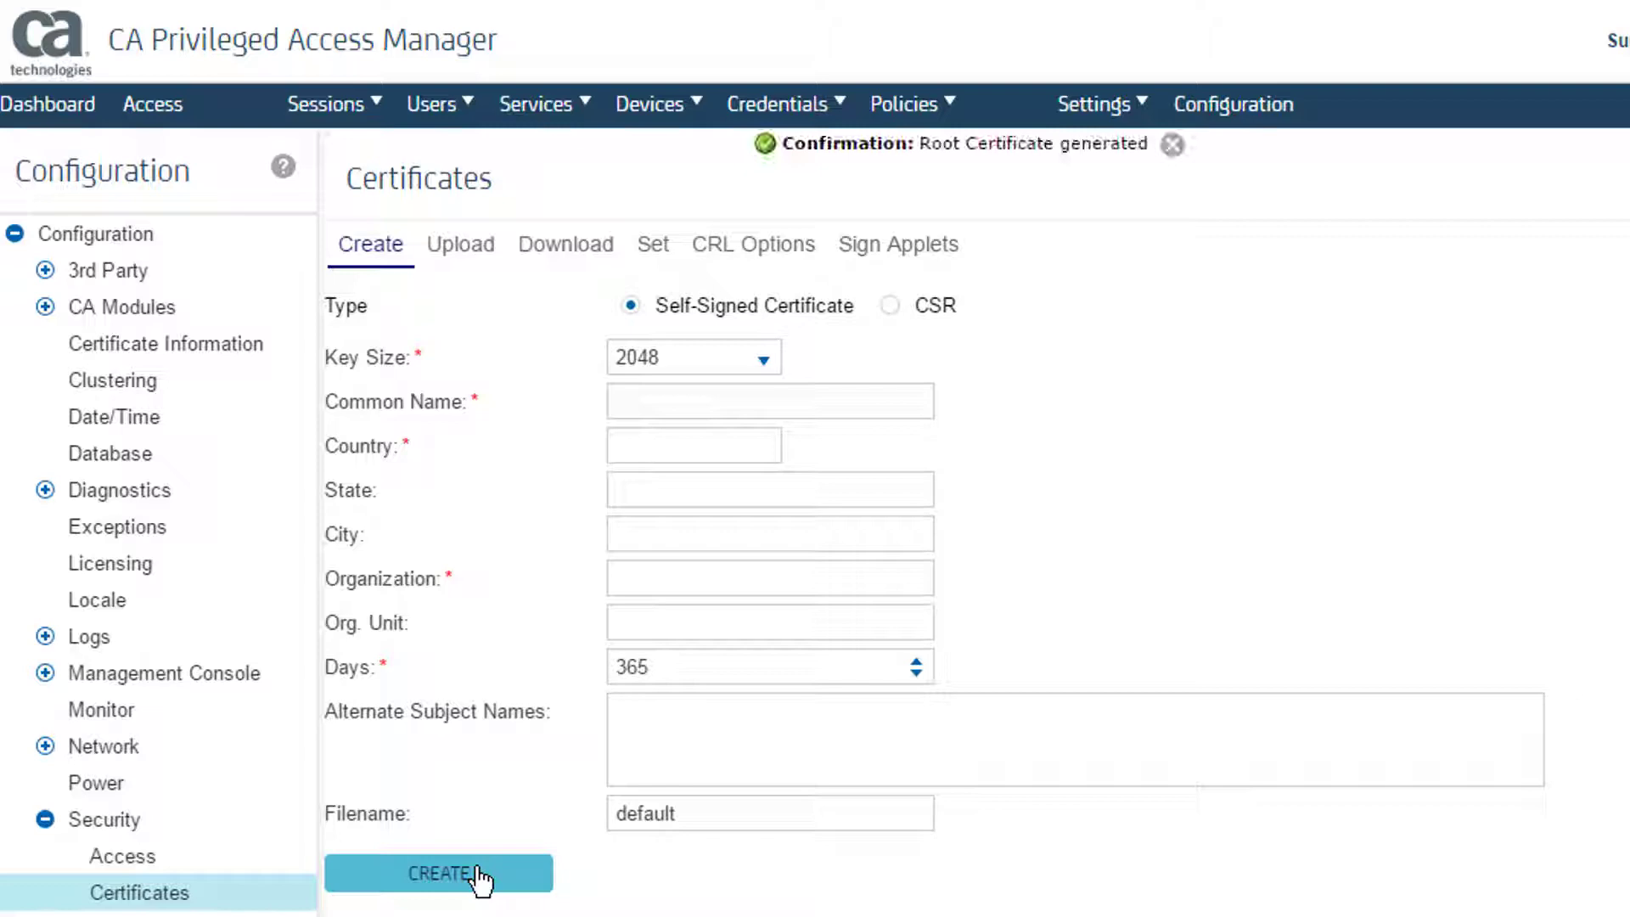
{"action": "left_click", "coordinate": [566, 244]}
{"action": "left_click", "coordinate": [731, 357]}
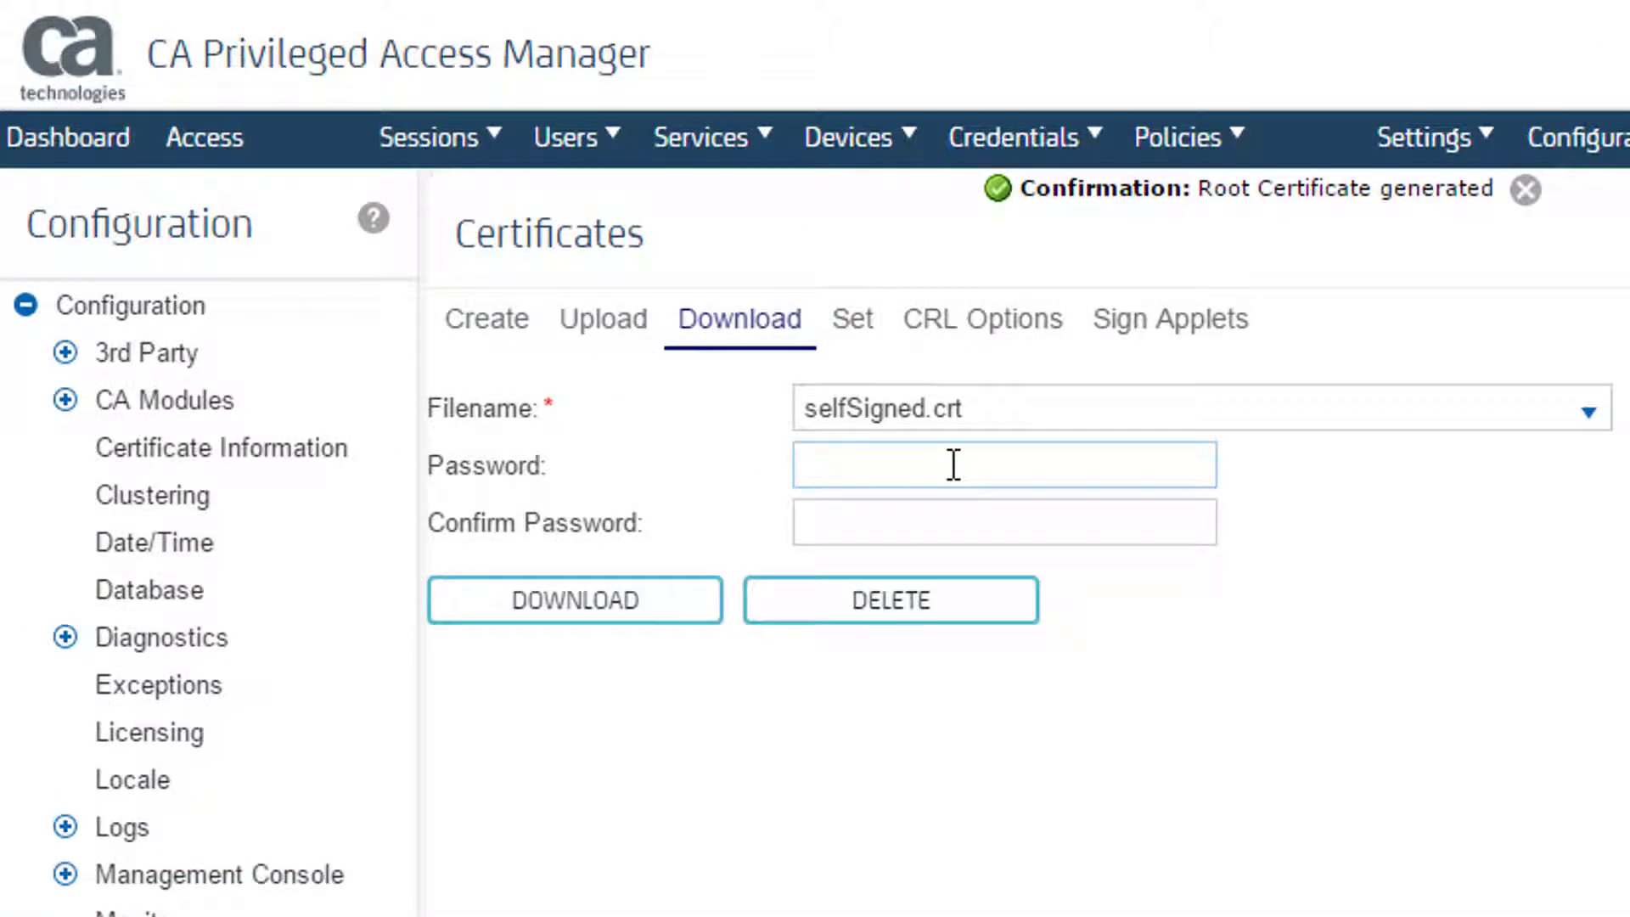
{"action": "type", "text": "••••"}
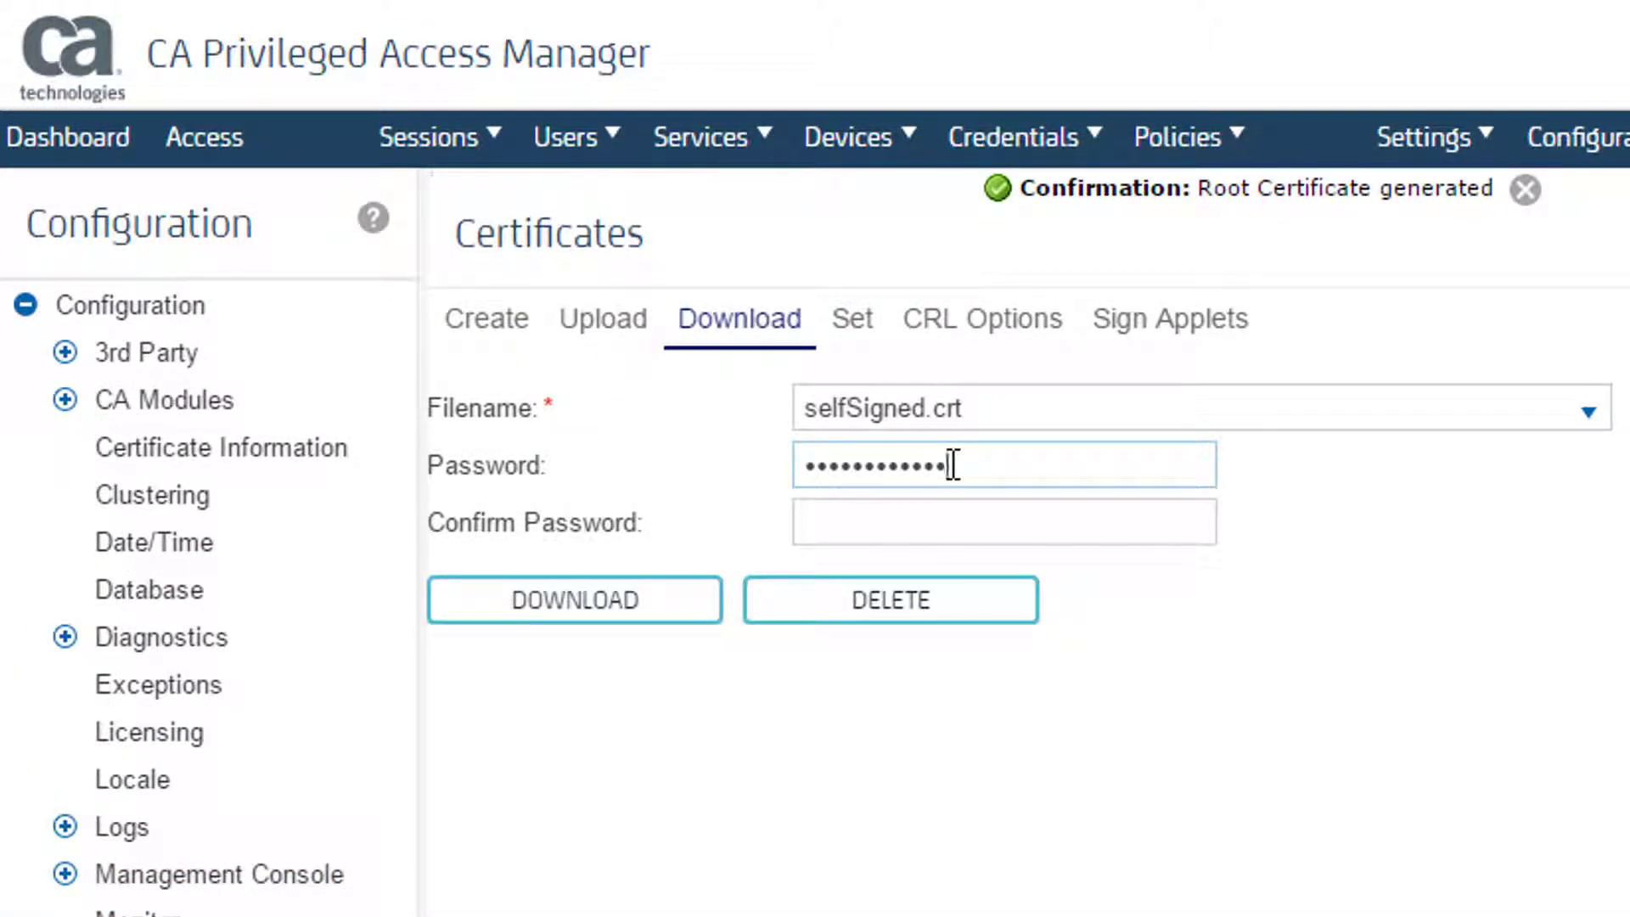
{"action": "key", "text": "Tab"}
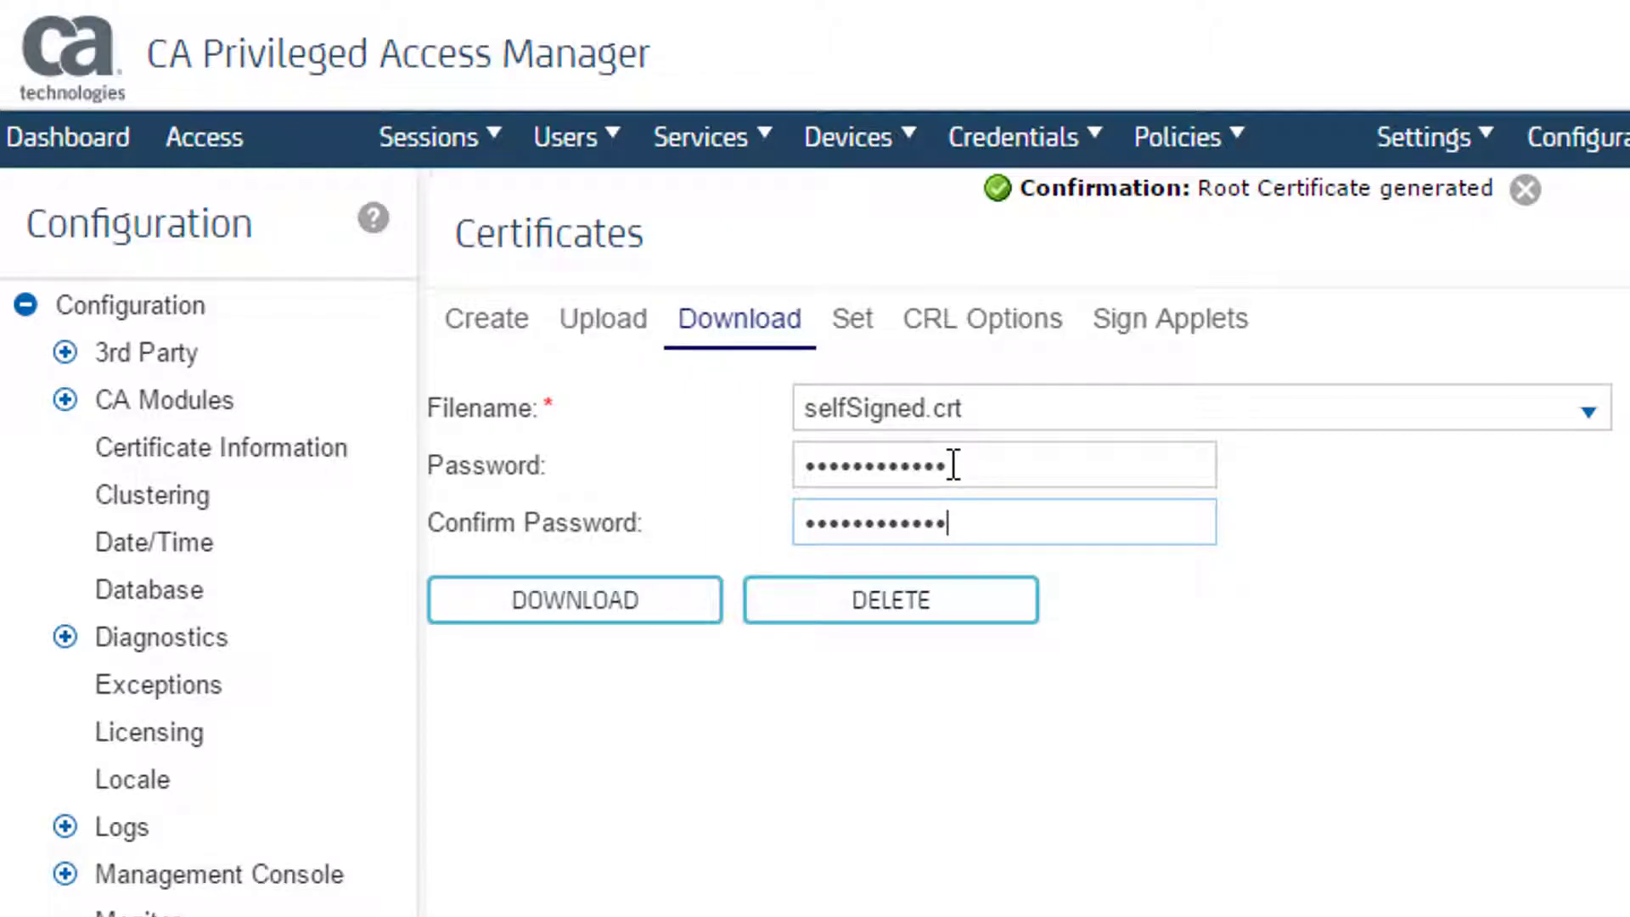
{"action": "left_click", "coordinate": [607, 620]}
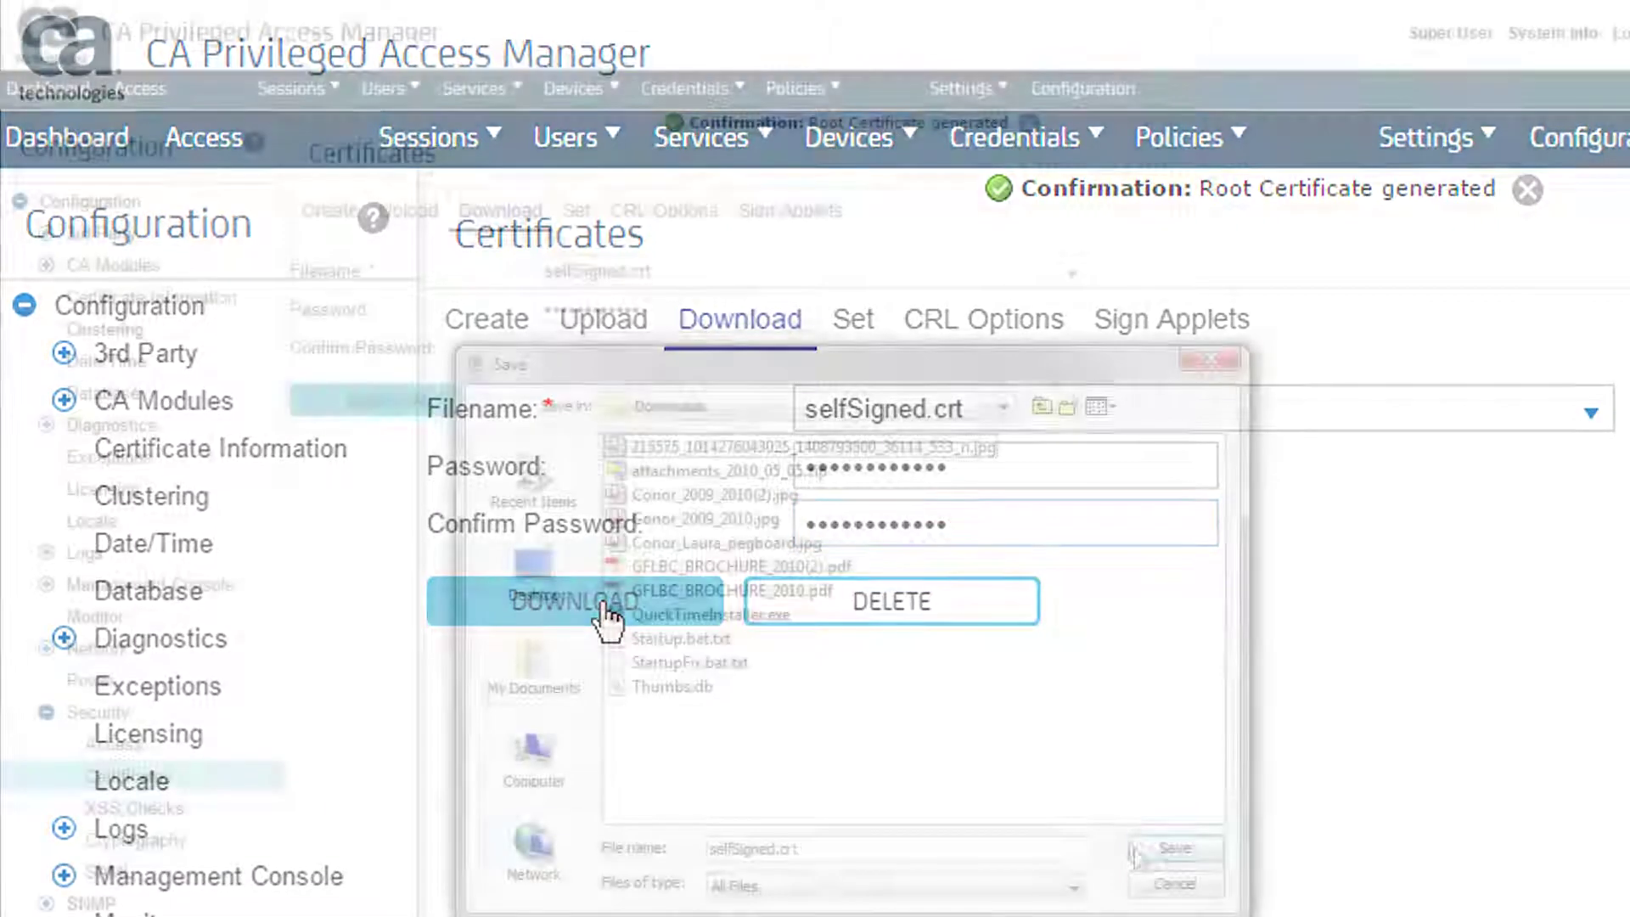
{"action": "left_click", "coordinate": [1172, 845]}
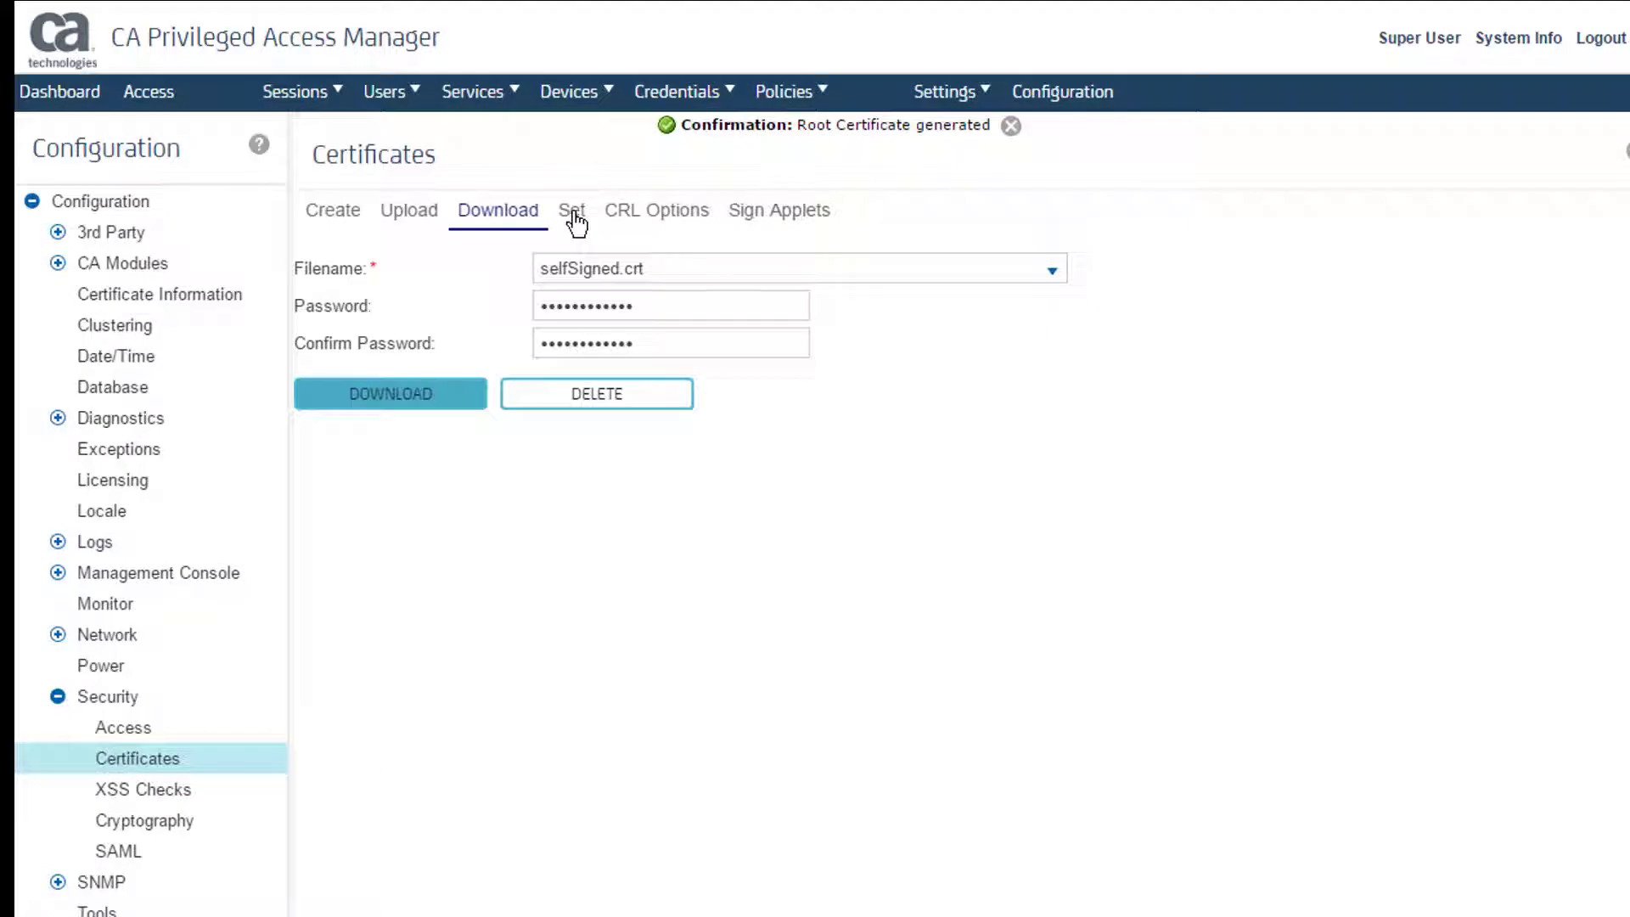
On the Set tab, verify selfSigned.crt and accept it as the system certificate.
{"action": "left_click", "coordinate": [574, 217]}
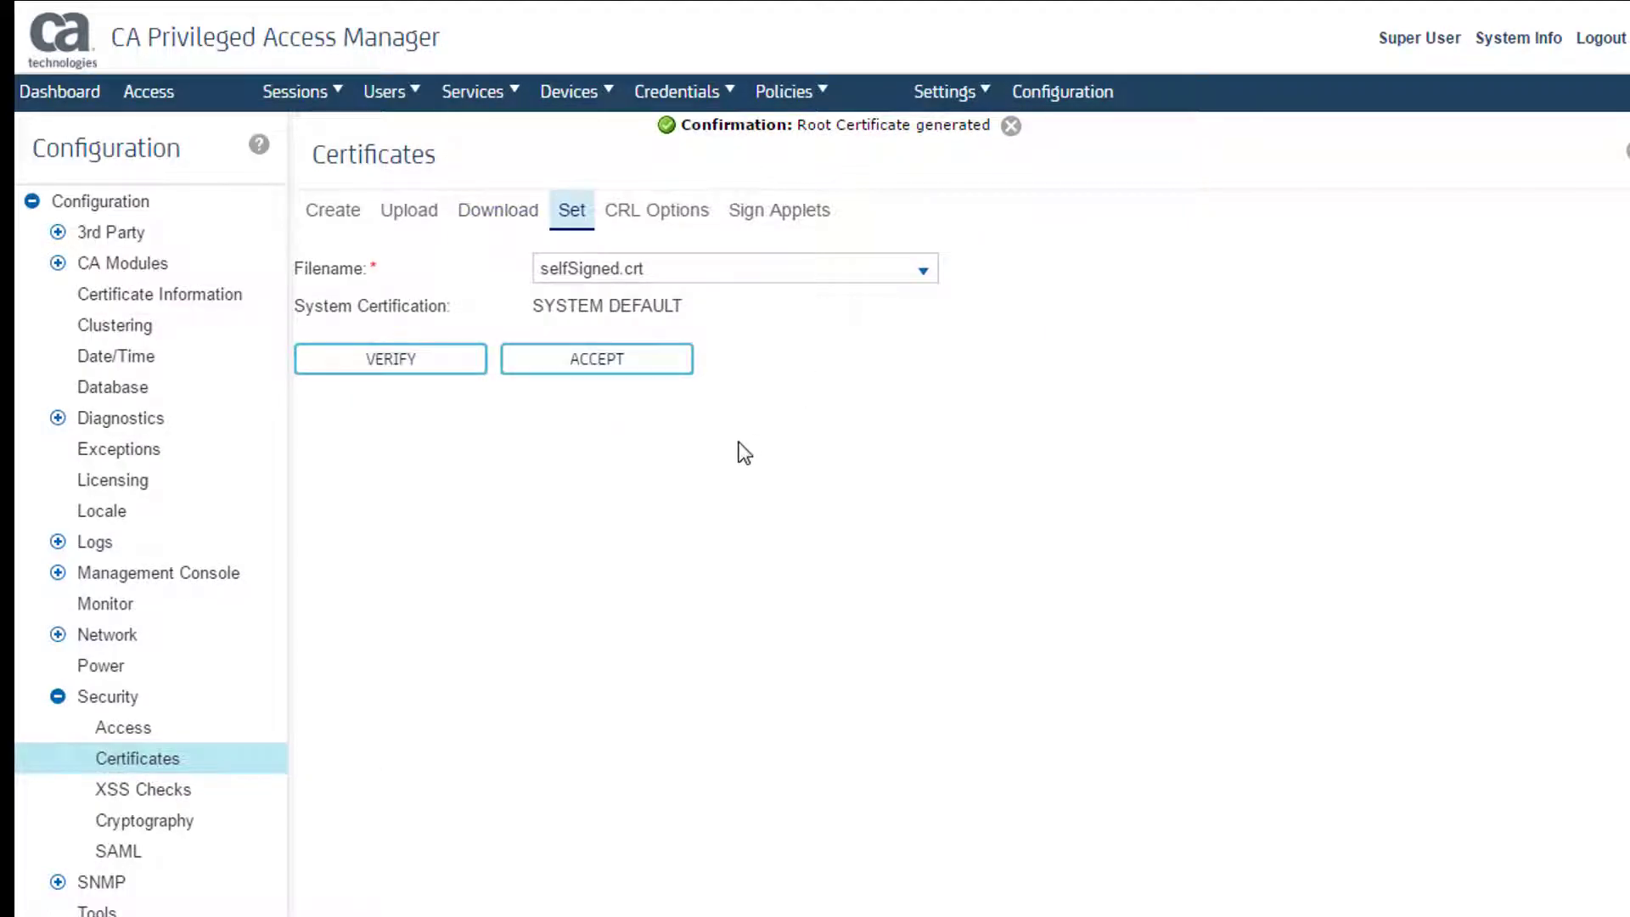
{"action": "left_click", "coordinate": [384, 364]}
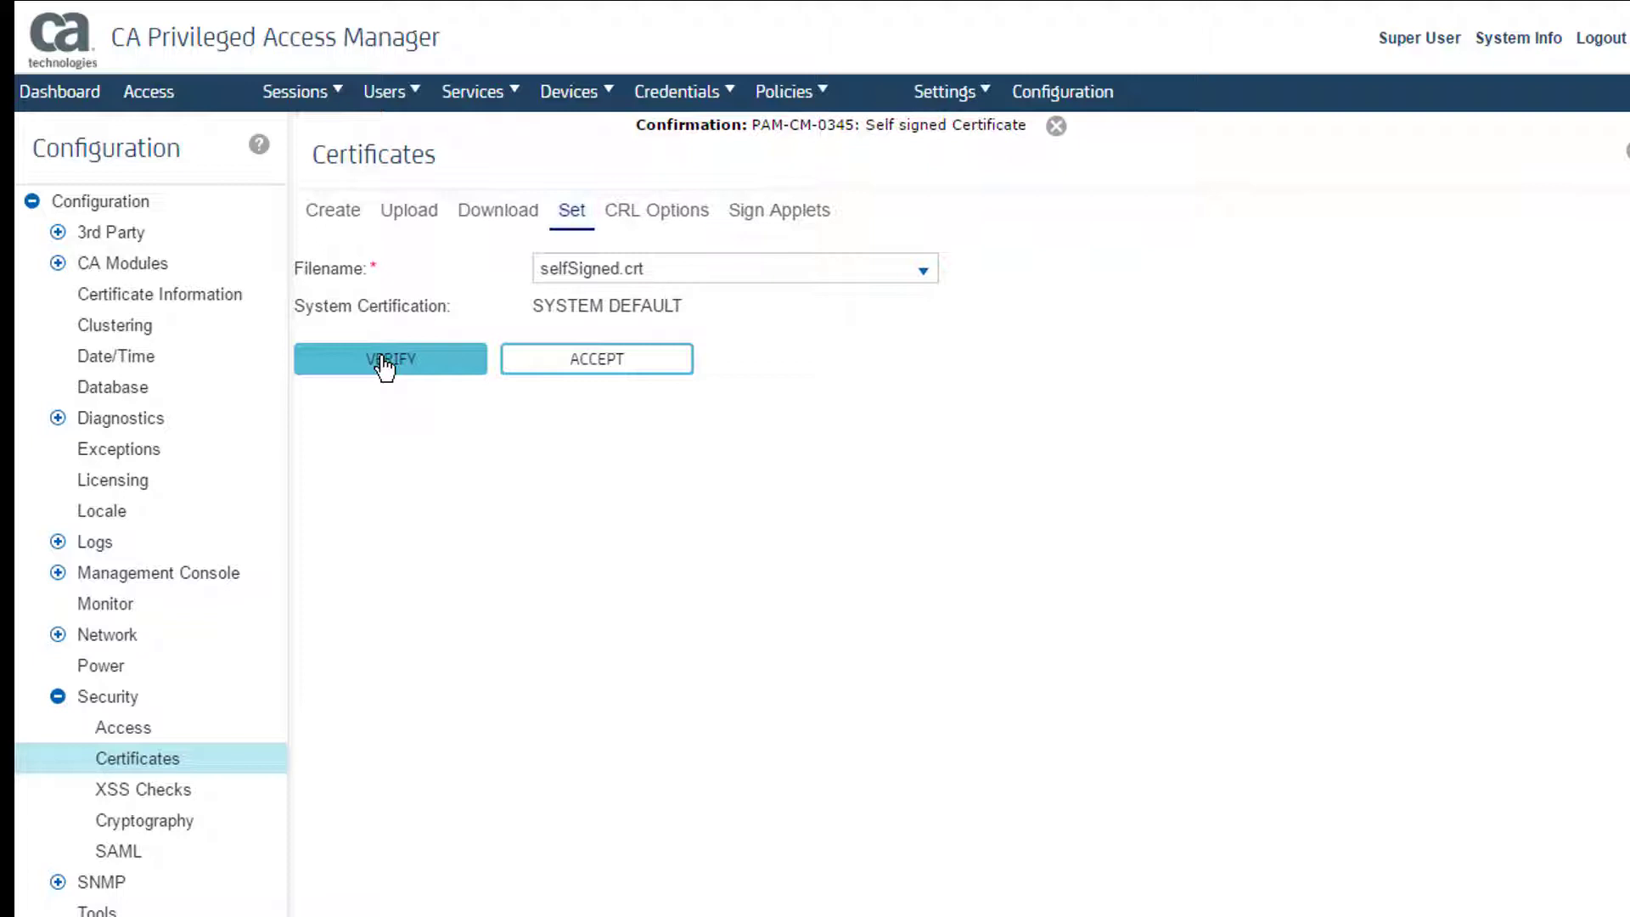
{"action": "left_click", "coordinate": [1057, 127]}
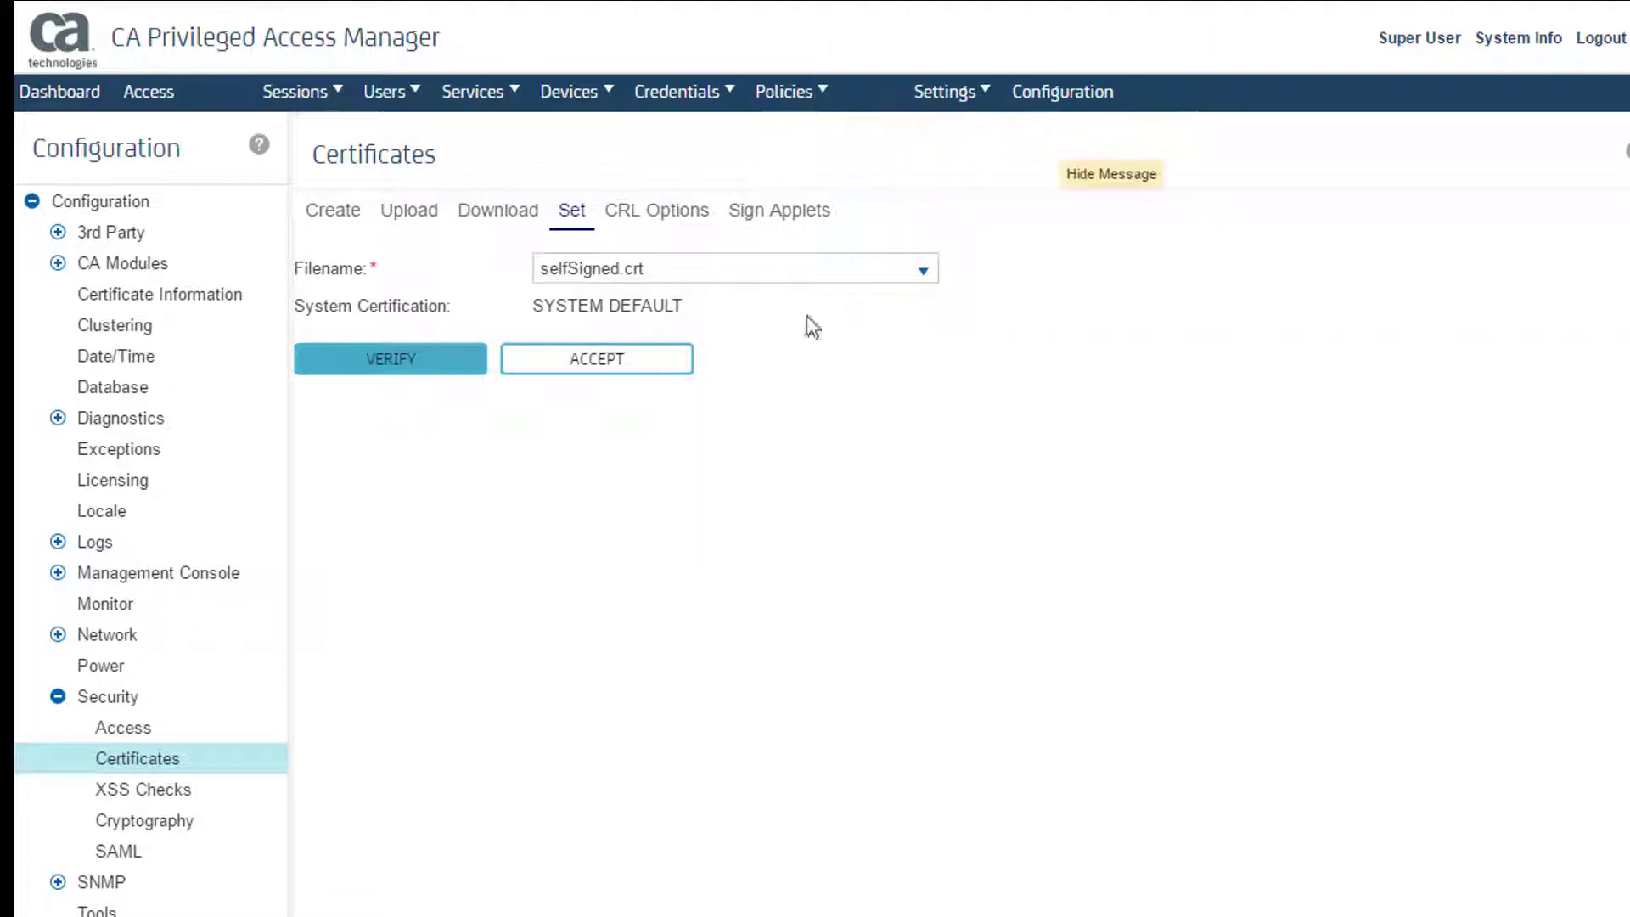
{"action": "left_click", "coordinate": [593, 366]}
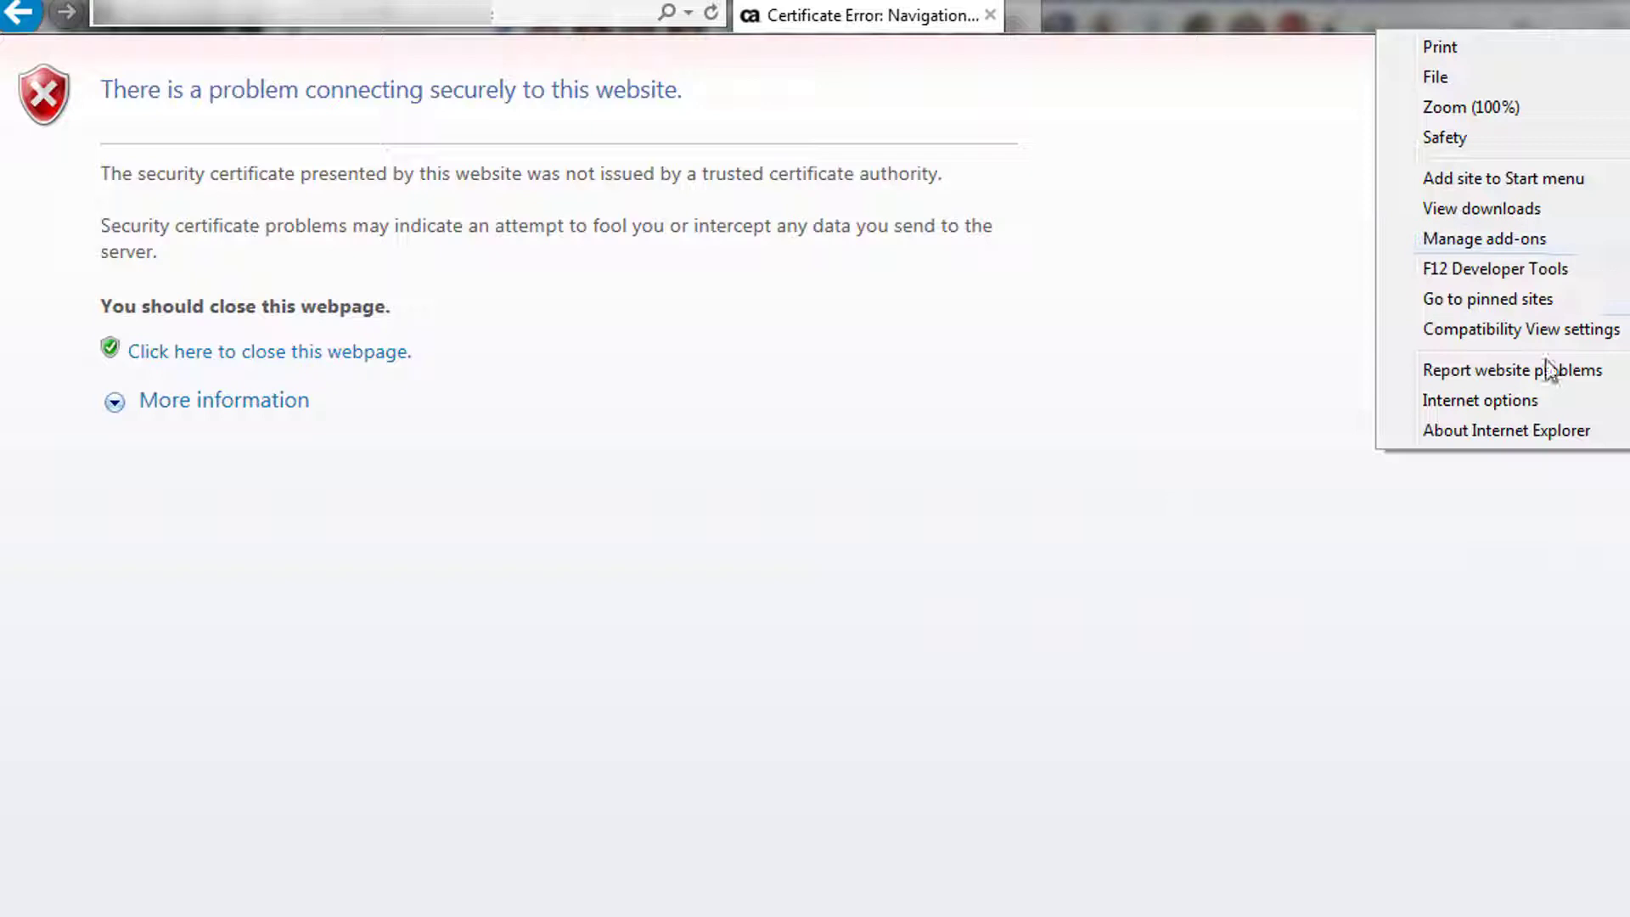
Start a certificate import into Trusted Root Certification Authorities via Internet Options > Content > Certificates.
{"action": "left_click", "coordinate": [1528, 401]}
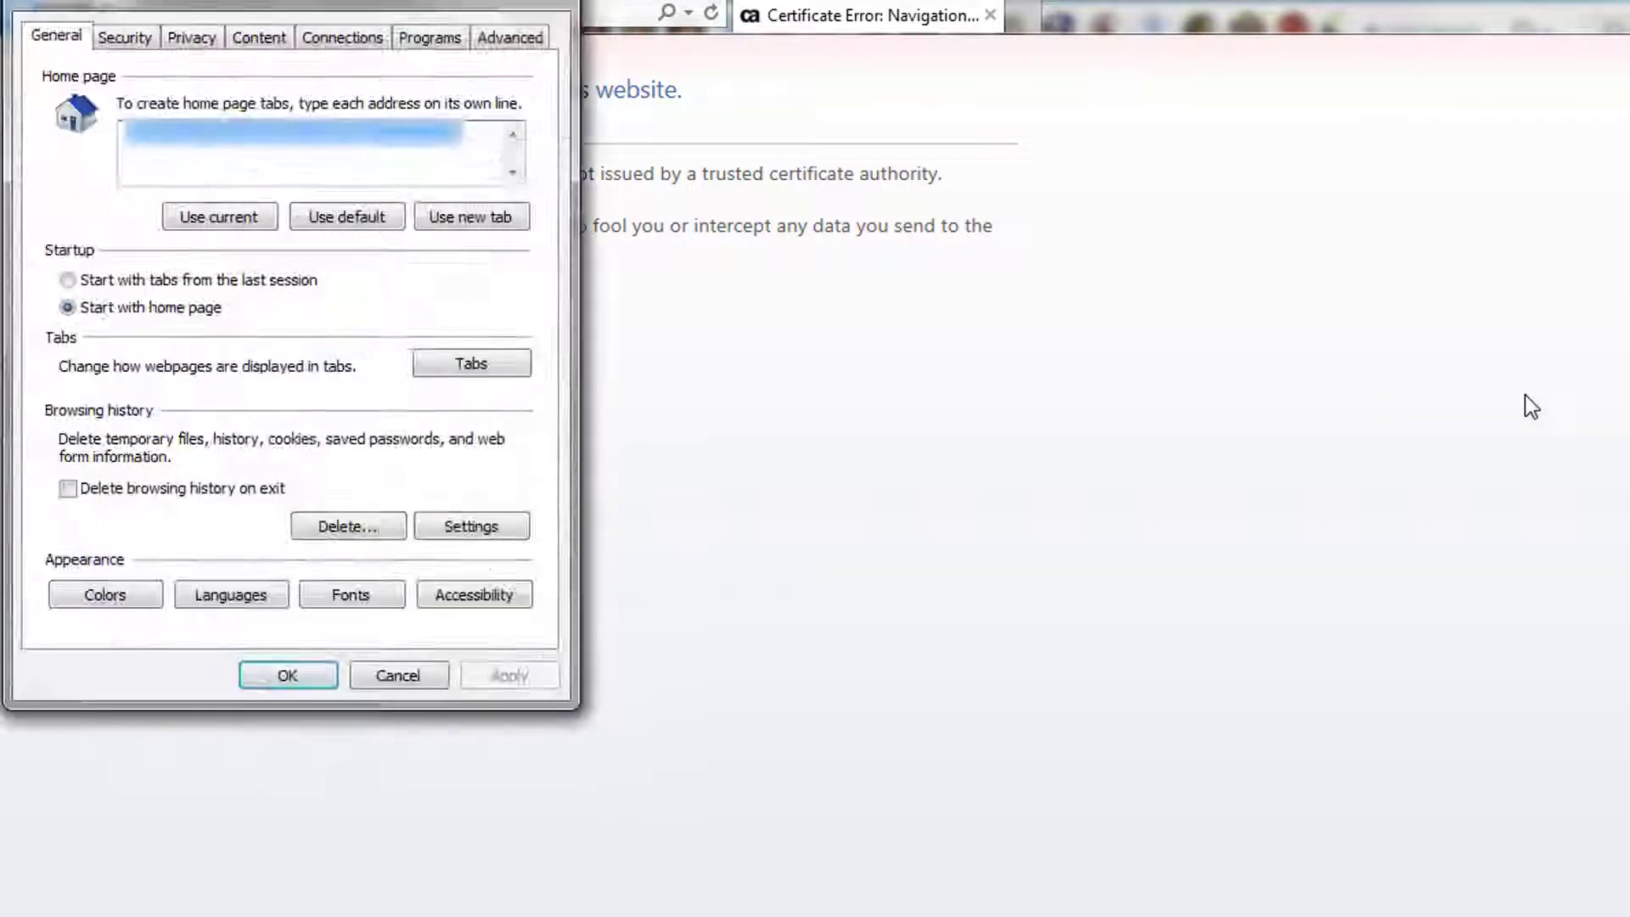
{"action": "left_click", "coordinate": [260, 38]}
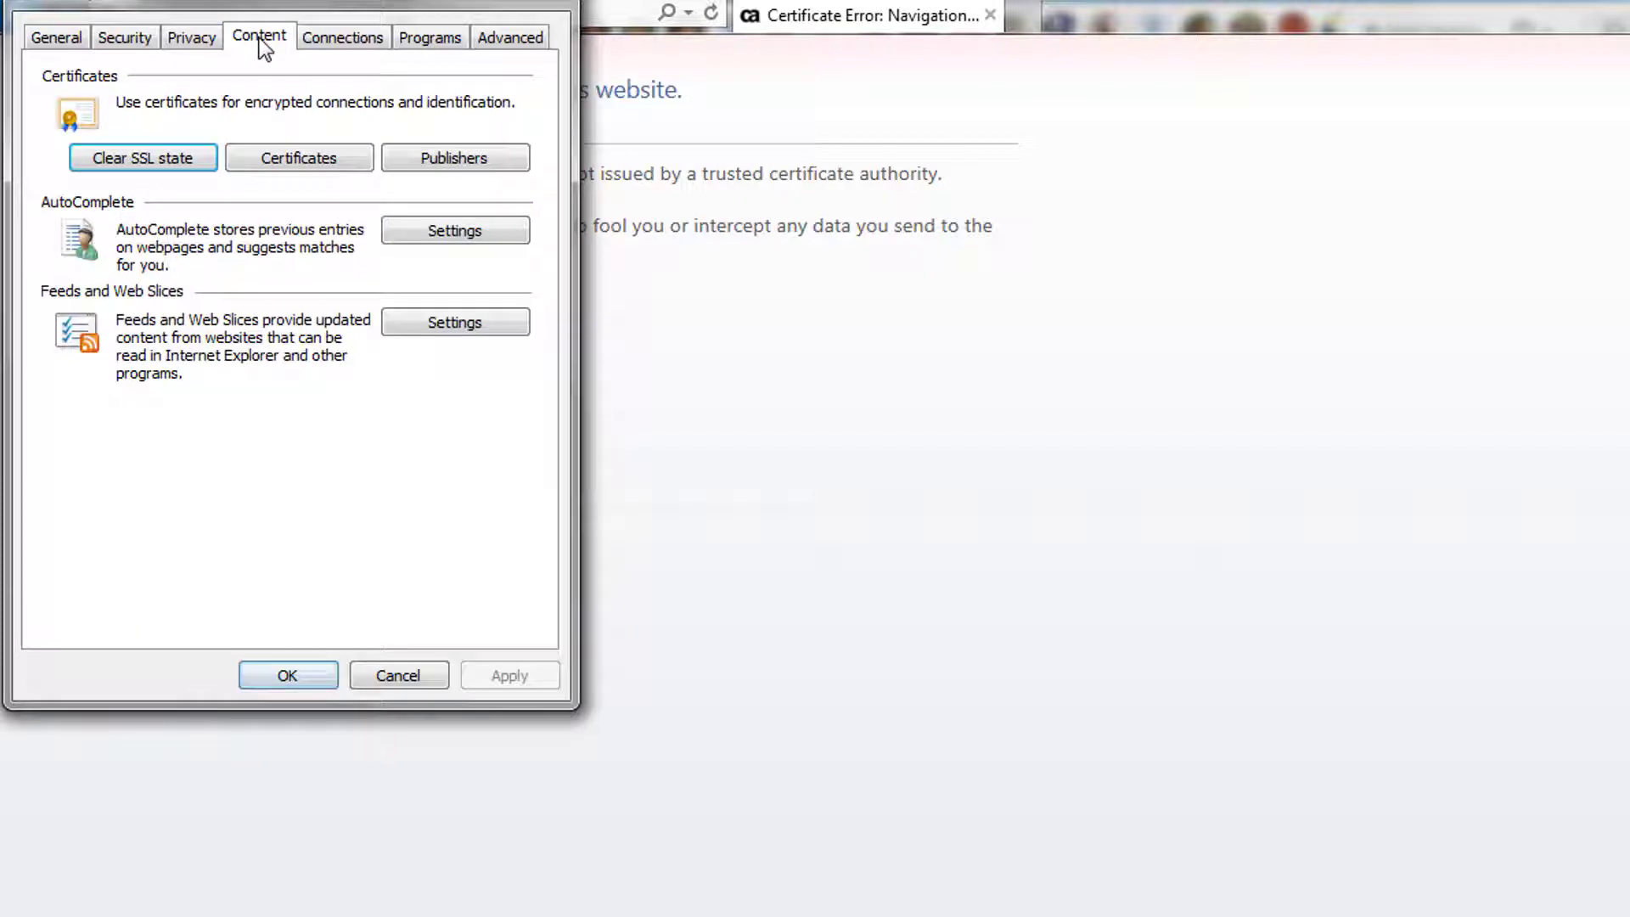
{"action": "left_click", "coordinate": [285, 160]}
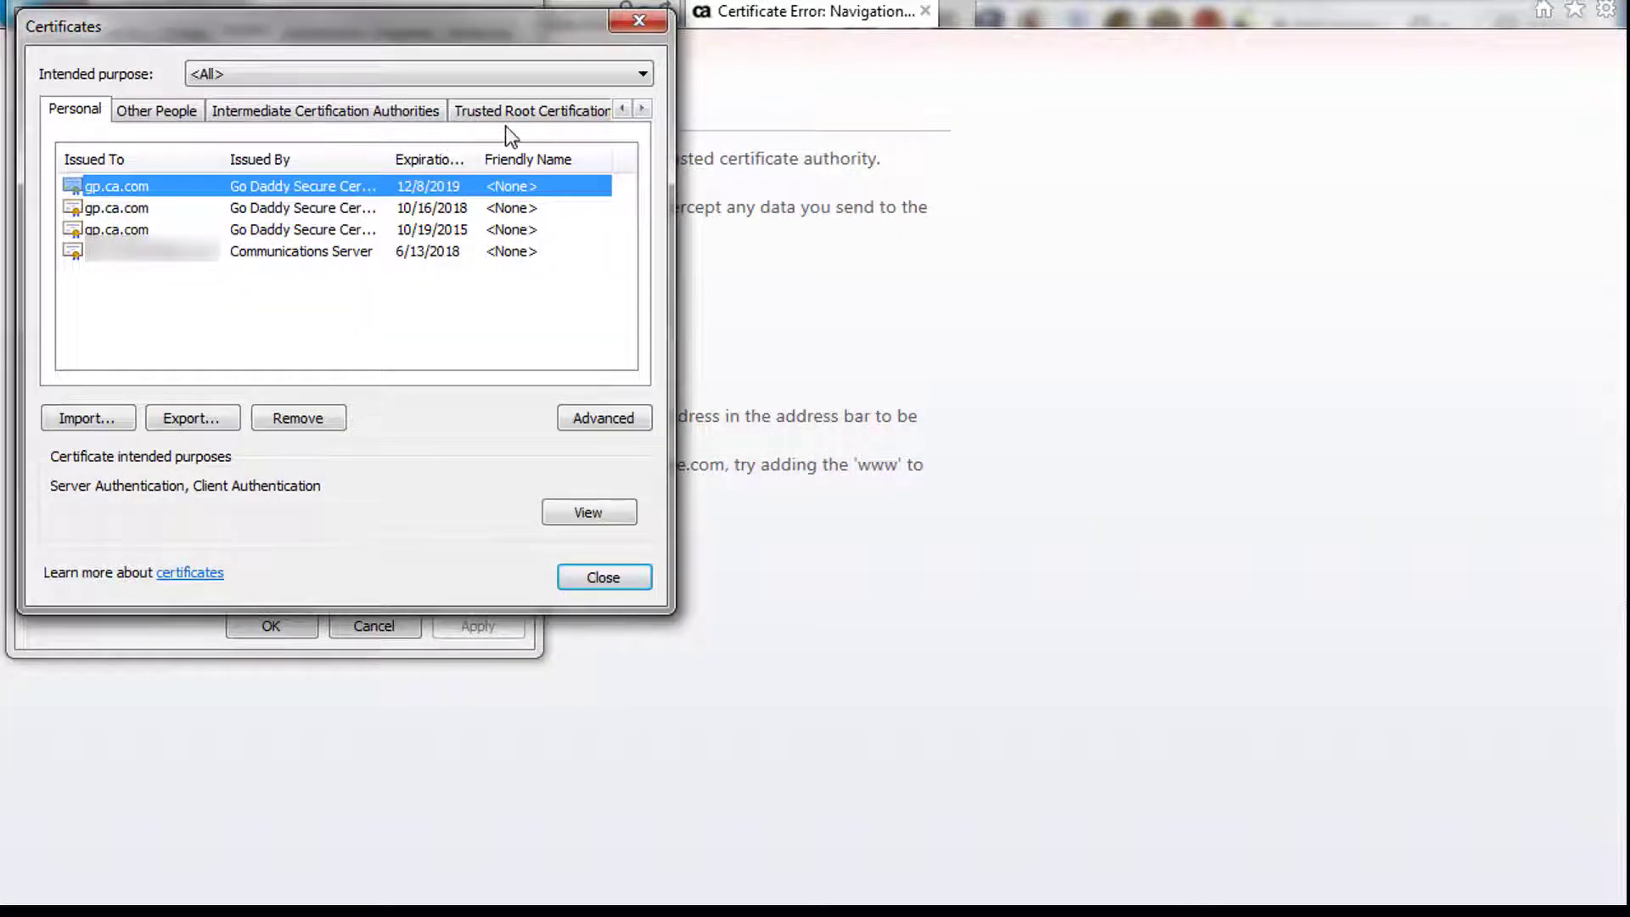
{"action": "left_click", "coordinate": [513, 110]}
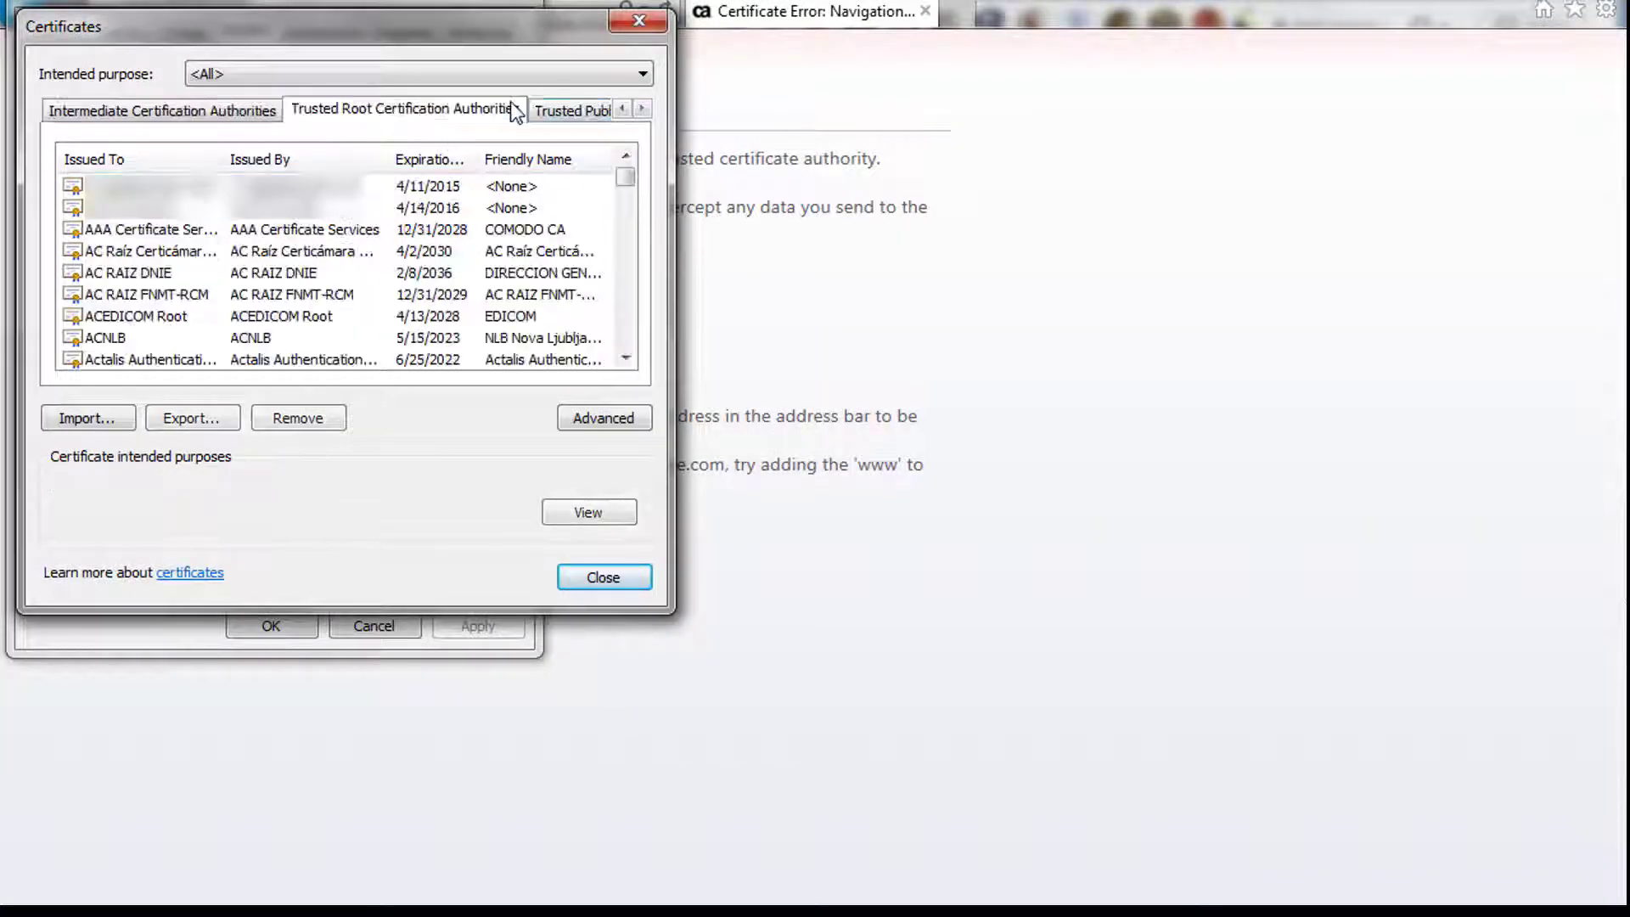
{"action": "left_click", "coordinate": [90, 420]}
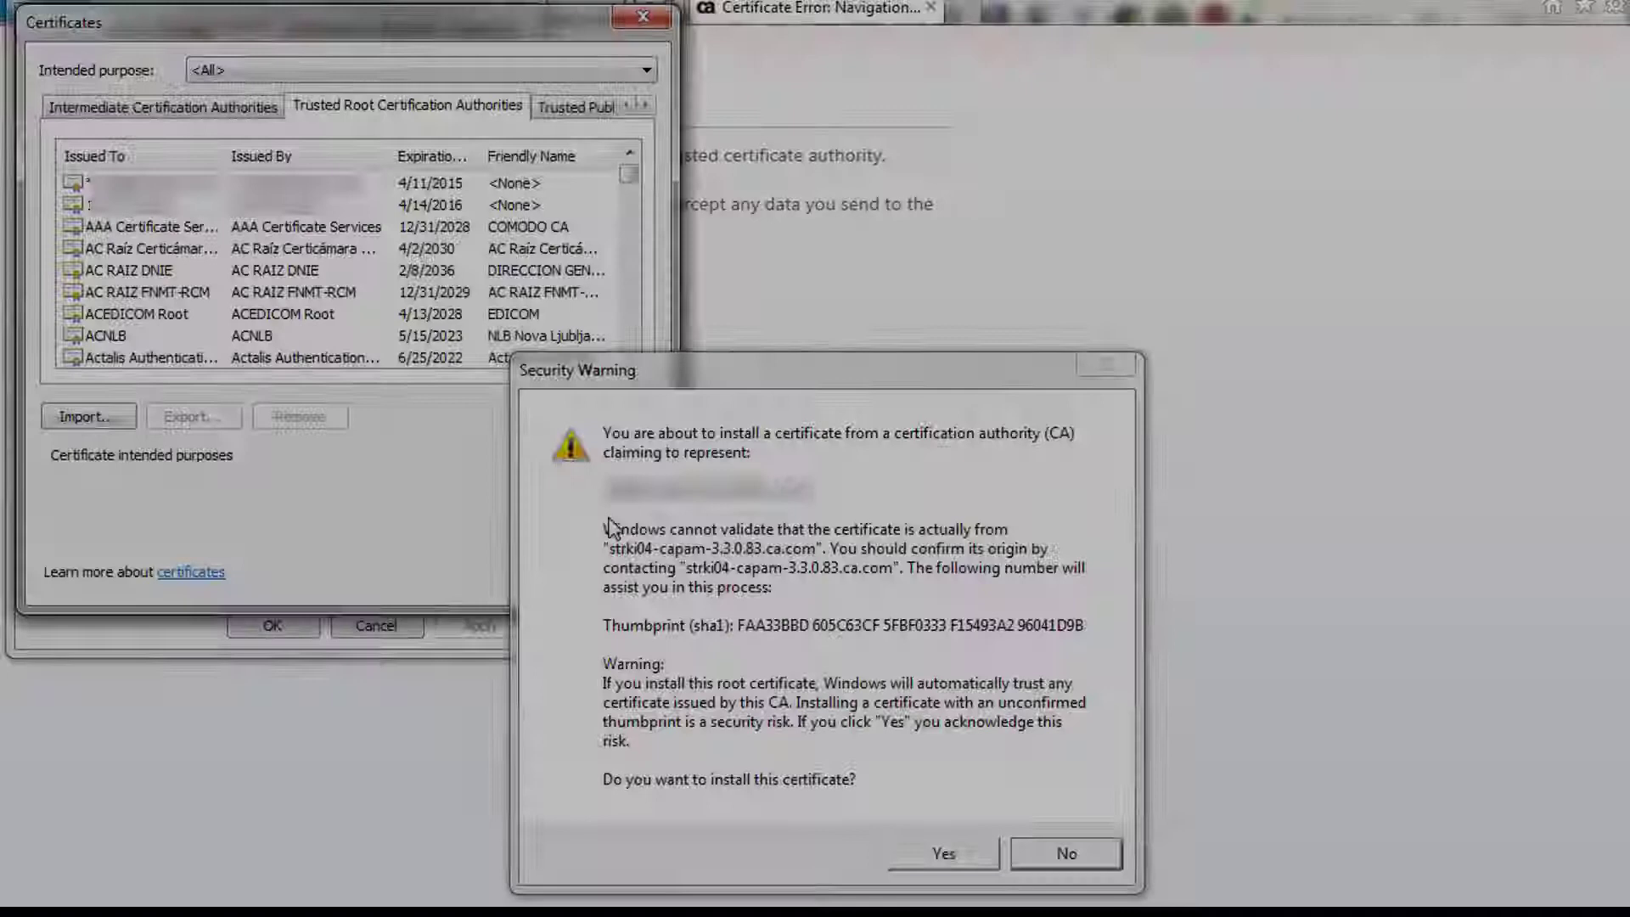
Enter the login user name on the CA PAM login page.
{"action": "left_click", "coordinate": [1100, 371]}
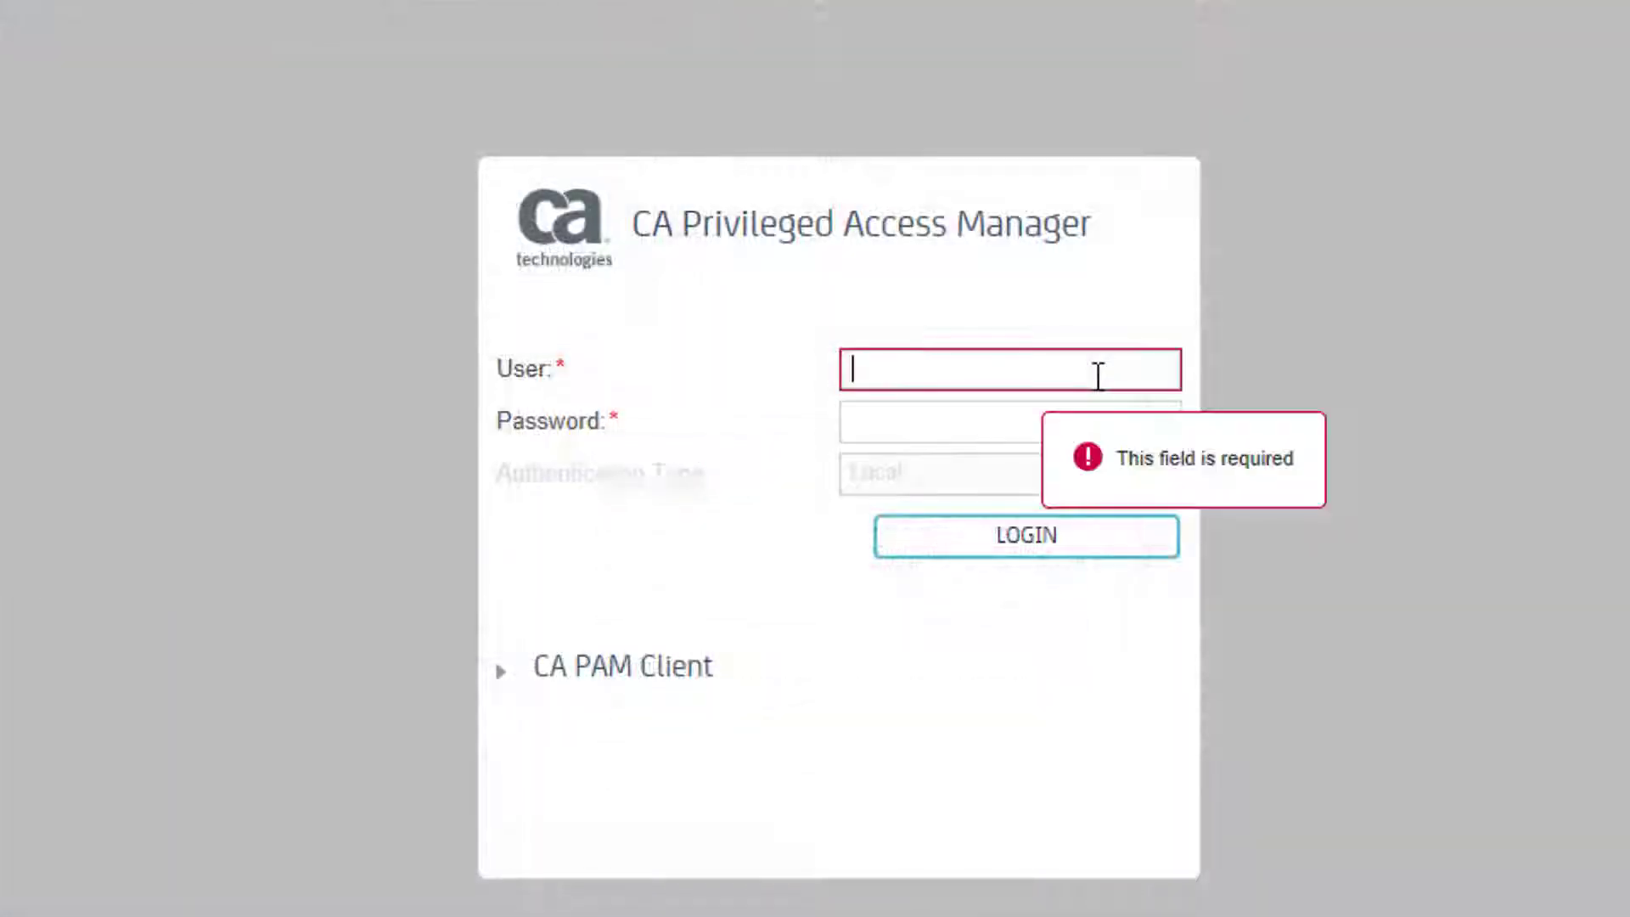
{"action": "type", "text": "su"}
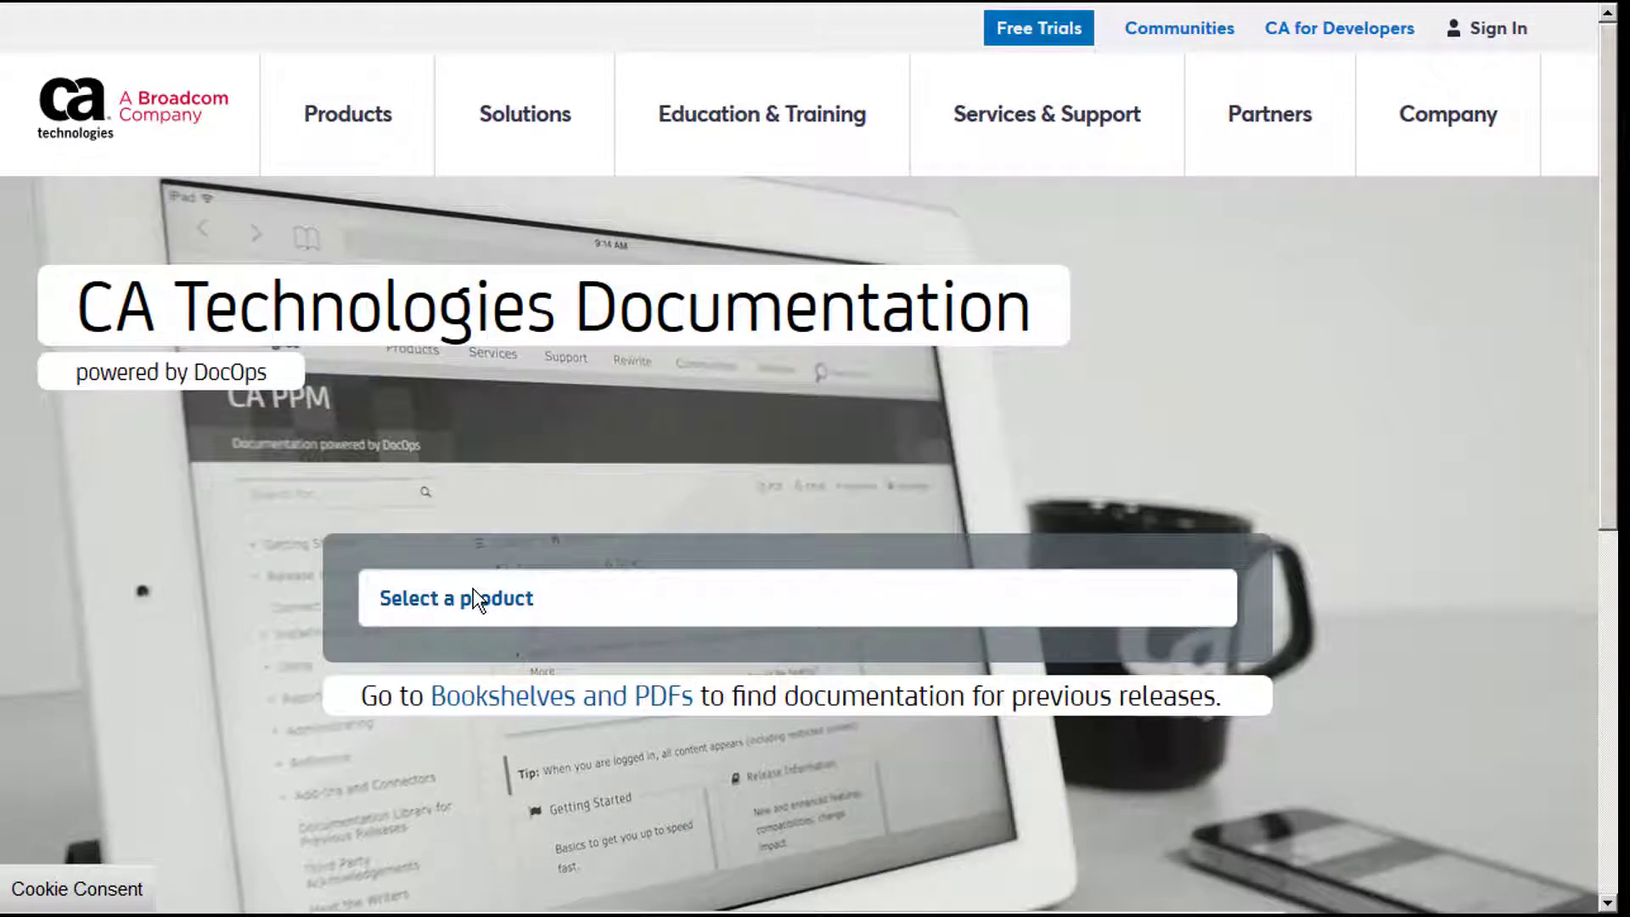
Select CA Privileged Access Manager as the documentation product.
{"action": "left_click", "coordinate": [475, 598]}
{"action": "type", "text": "ca privi"}
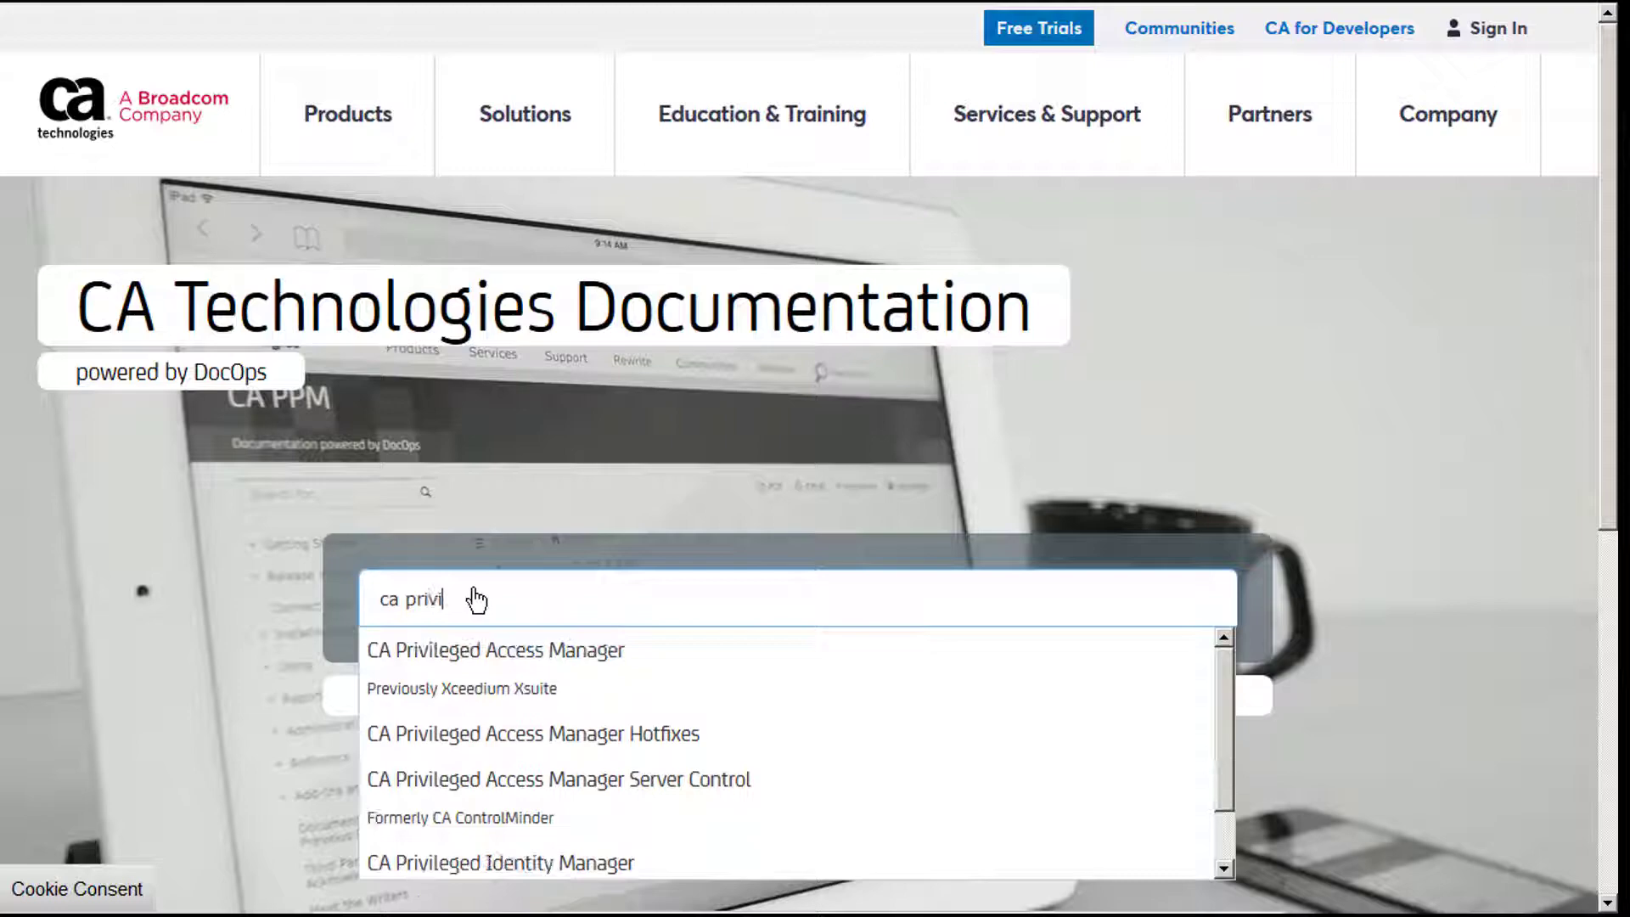
{"action": "left_click", "coordinate": [466, 653]}
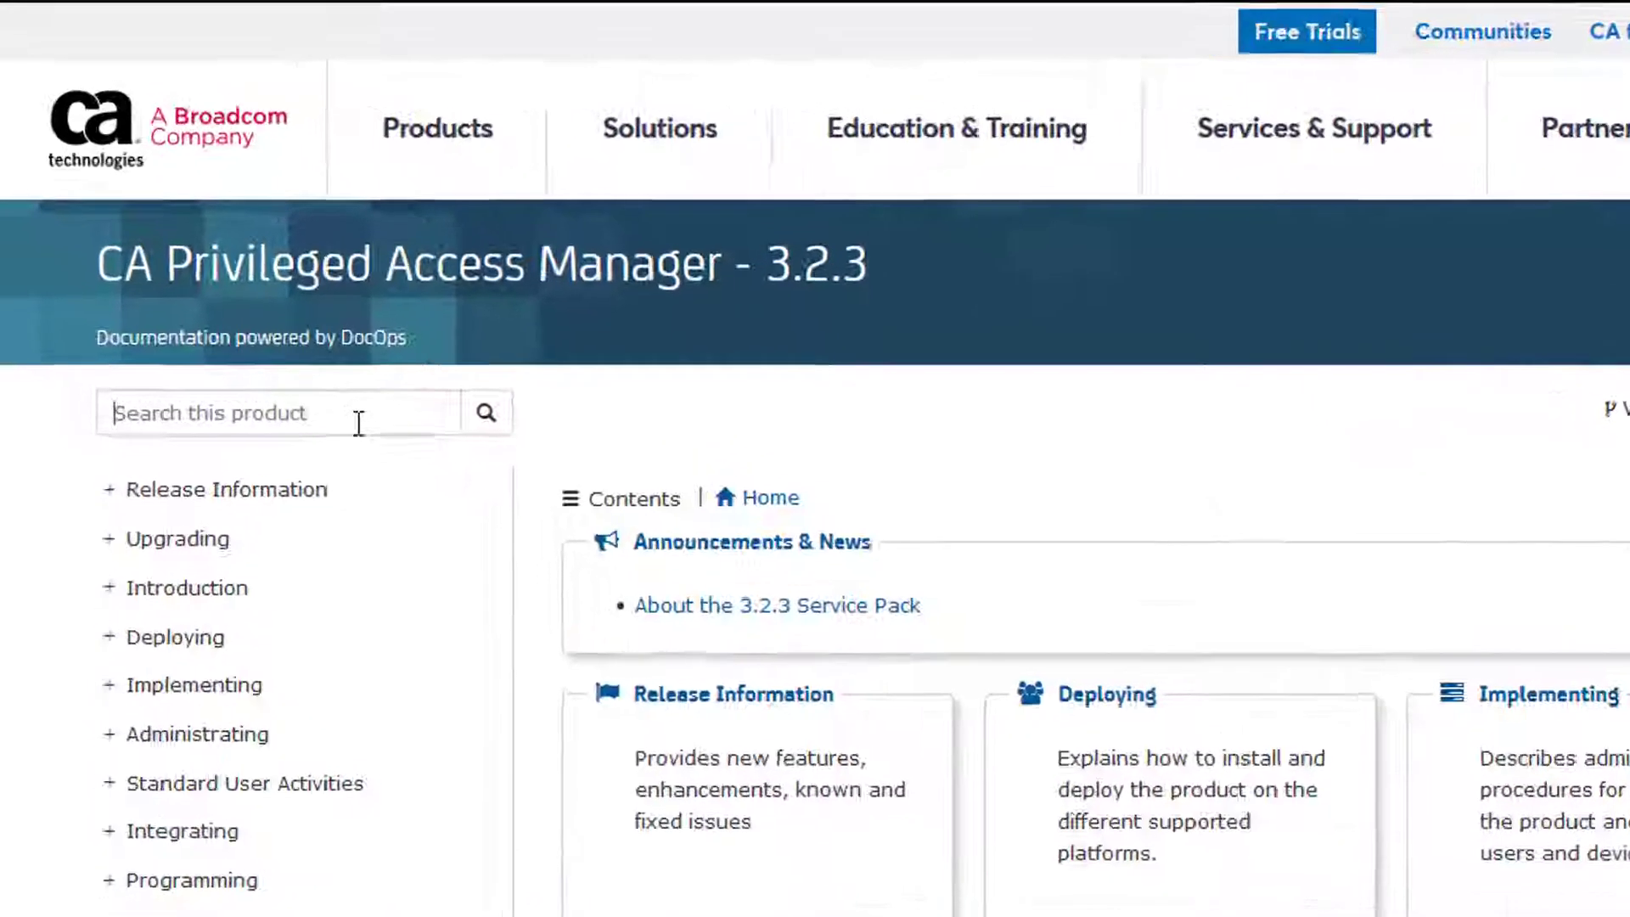
Search 'certificates' and open the article on creating a self-signed certificate.
{"action": "type", "text": "certif"}
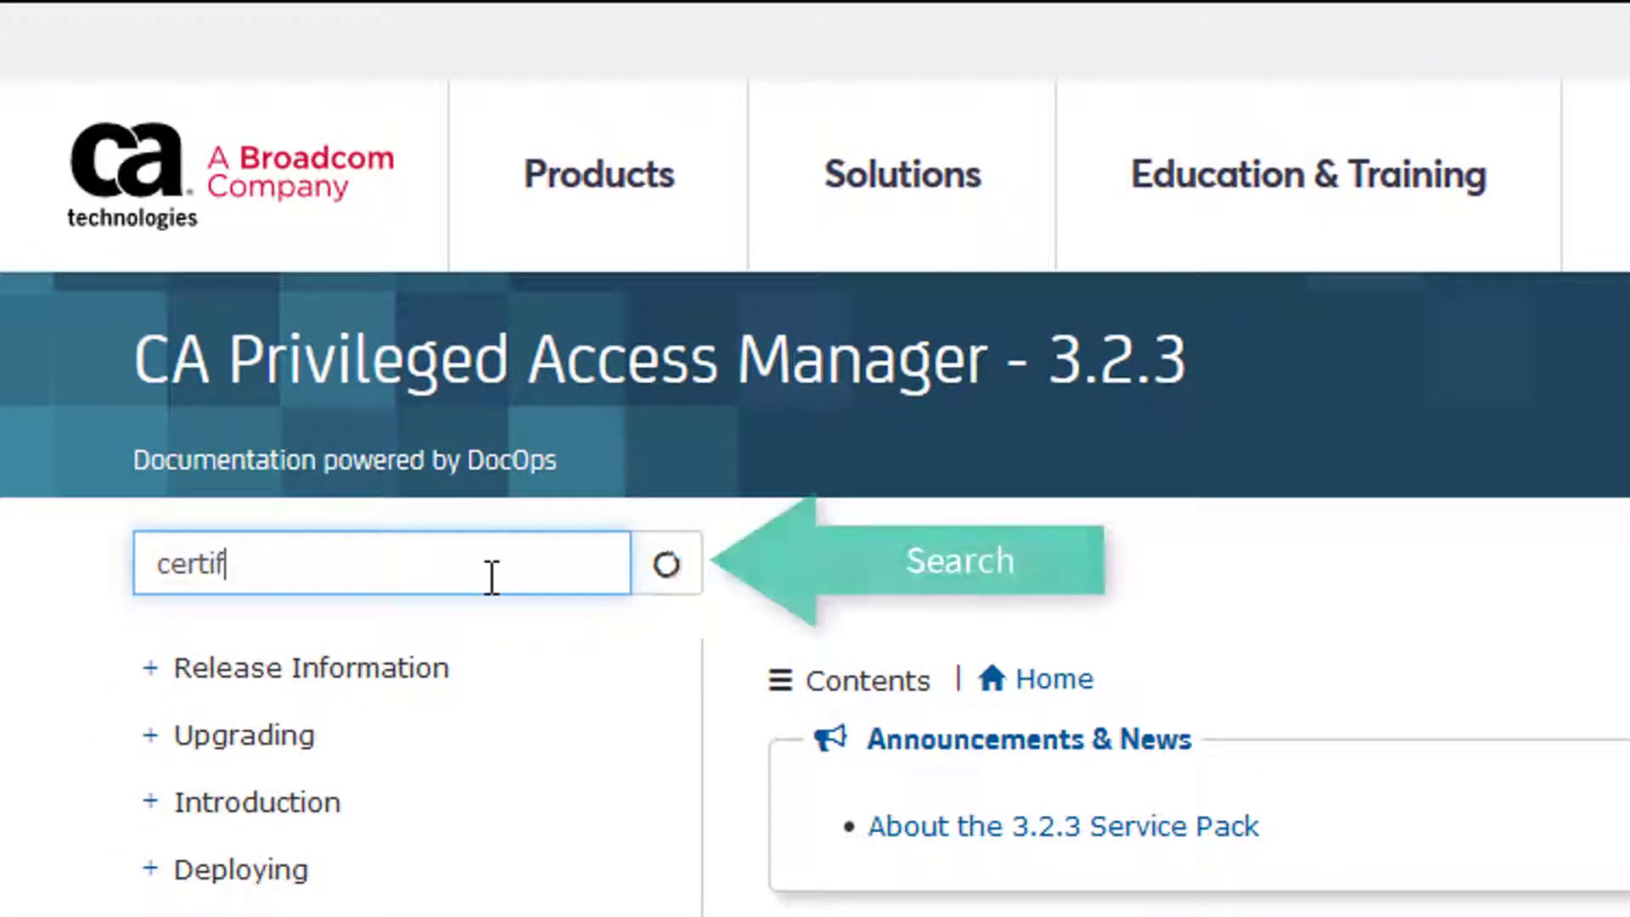
{"action": "type", "text": "icates"}
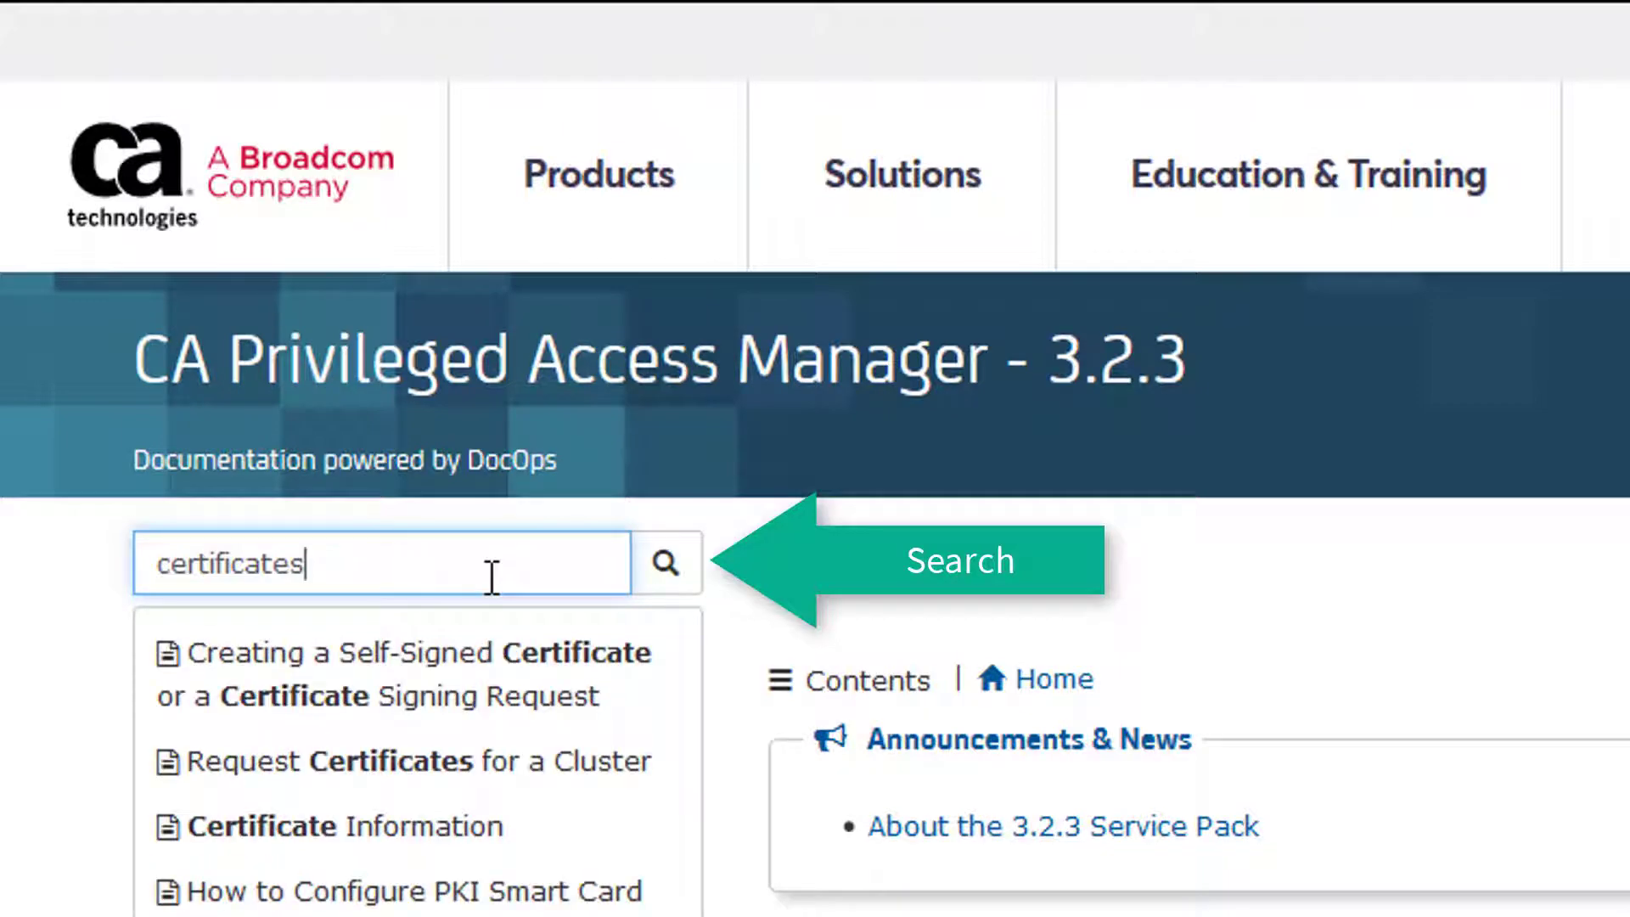
{"action": "left_click", "coordinate": [667, 564]}
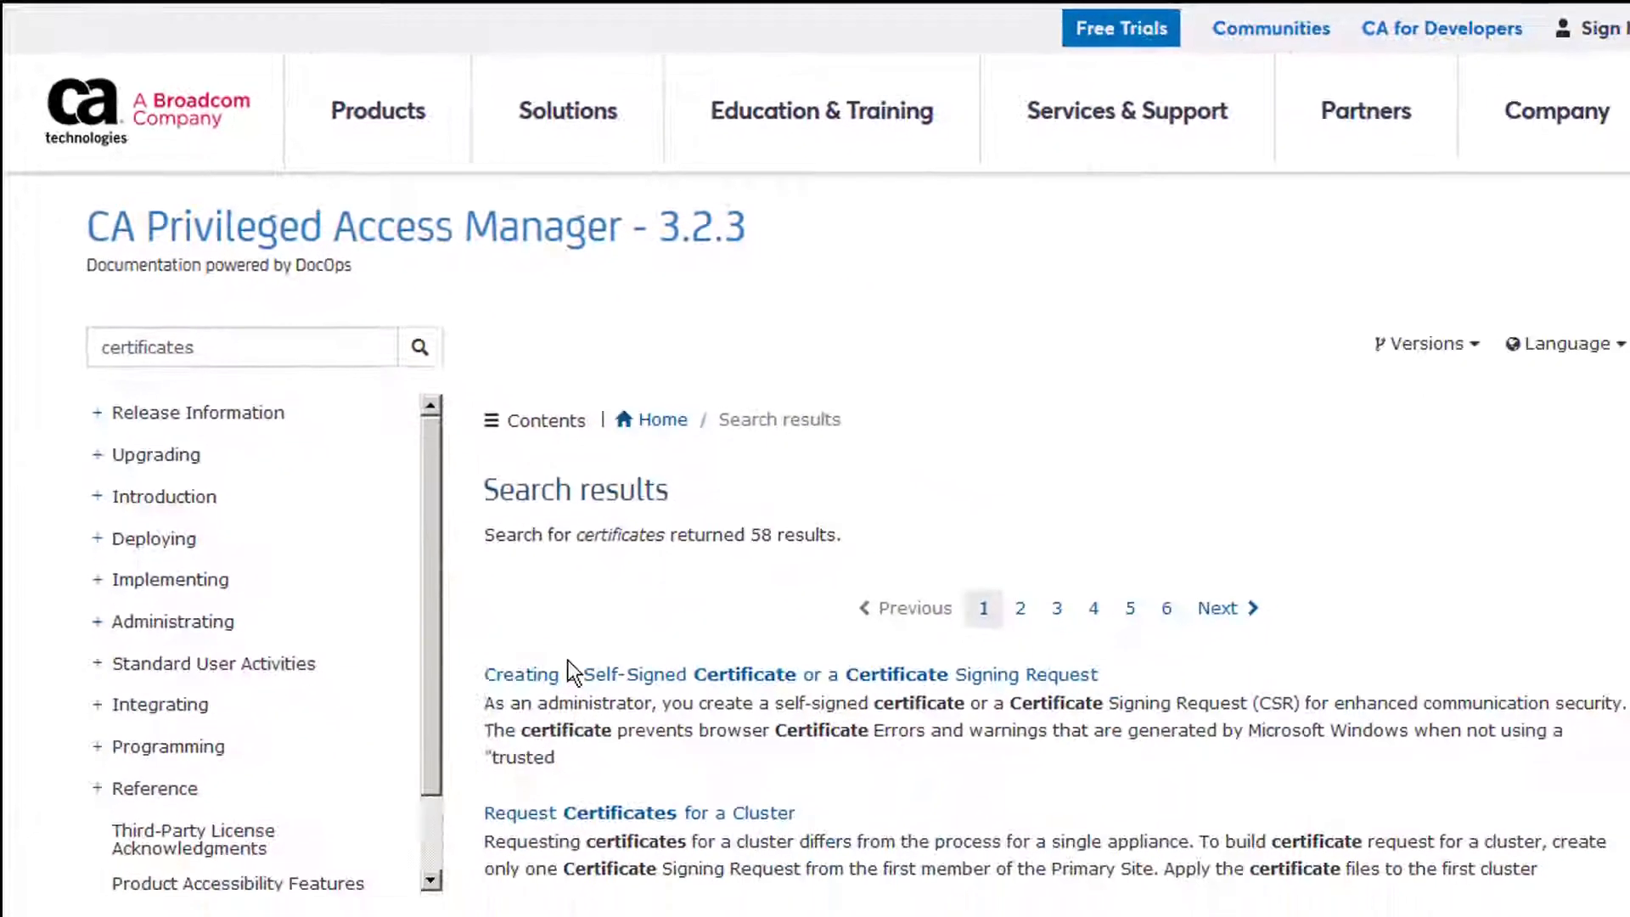
{"action": "left_click", "coordinate": [747, 831]}
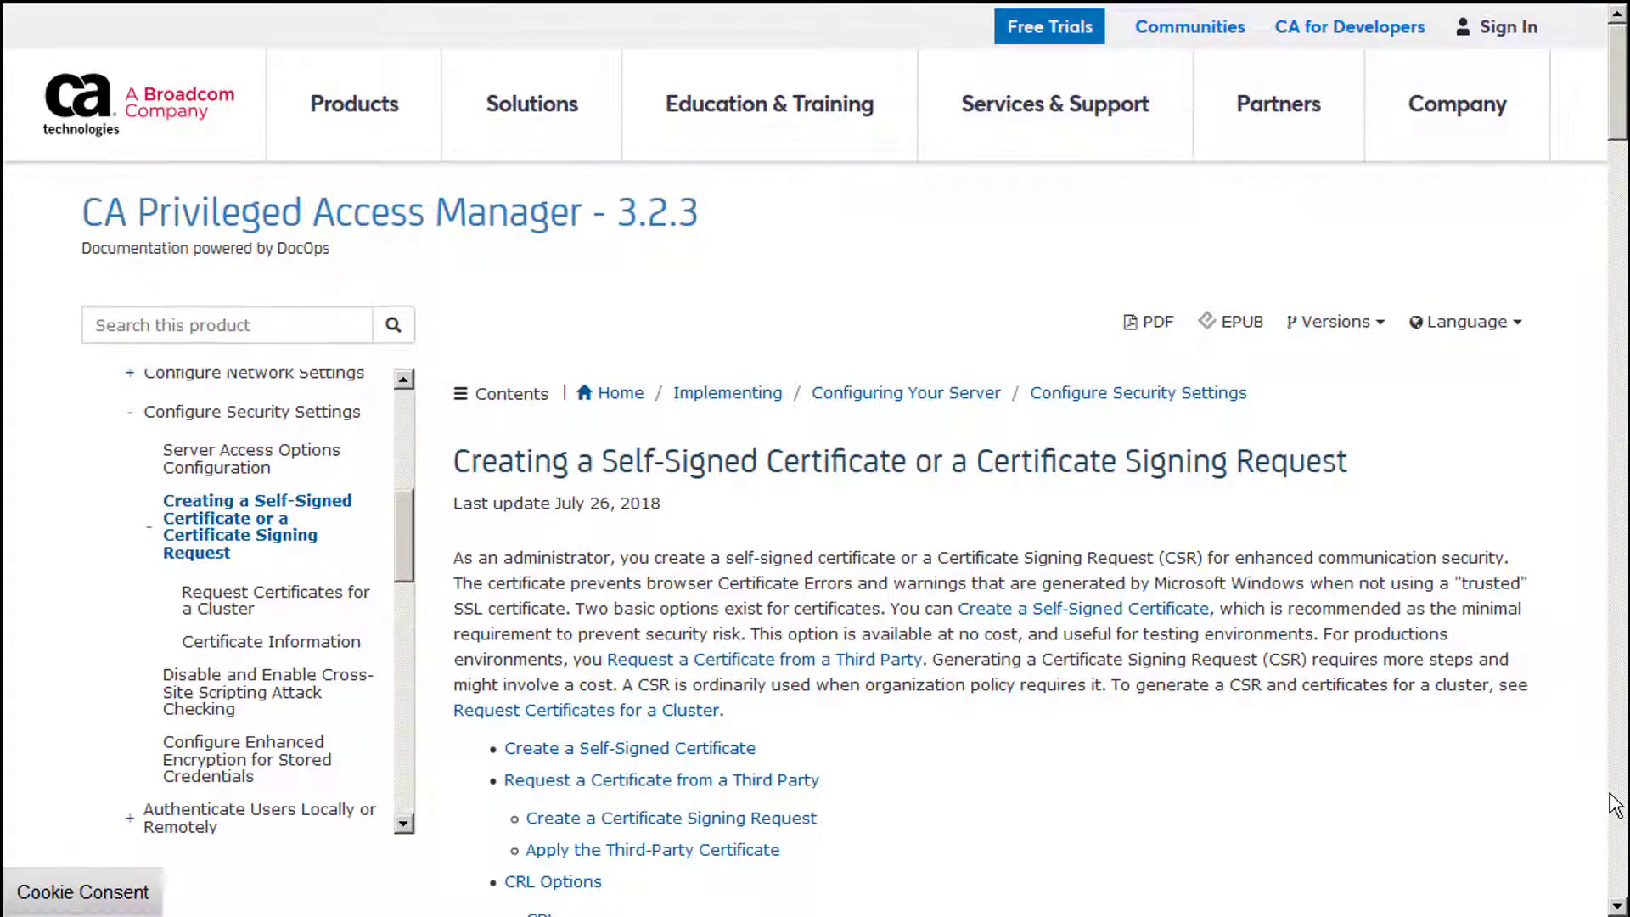
{"action": "scroll", "coordinate": [1616, 805], "scroll_direction": "down", "scroll_amount": 15}
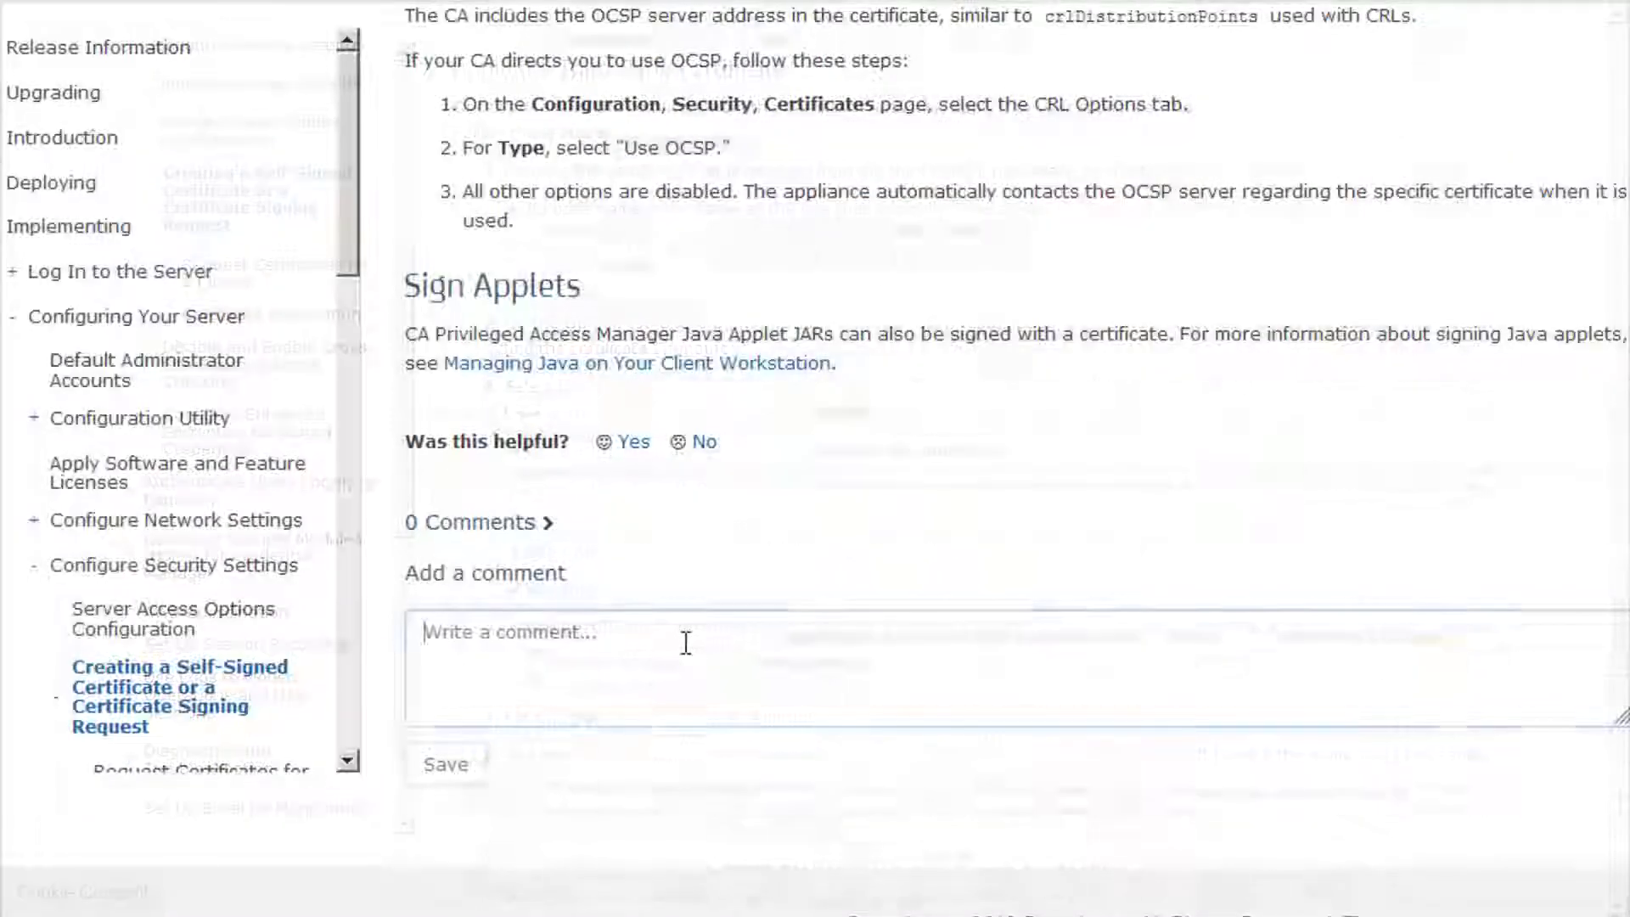